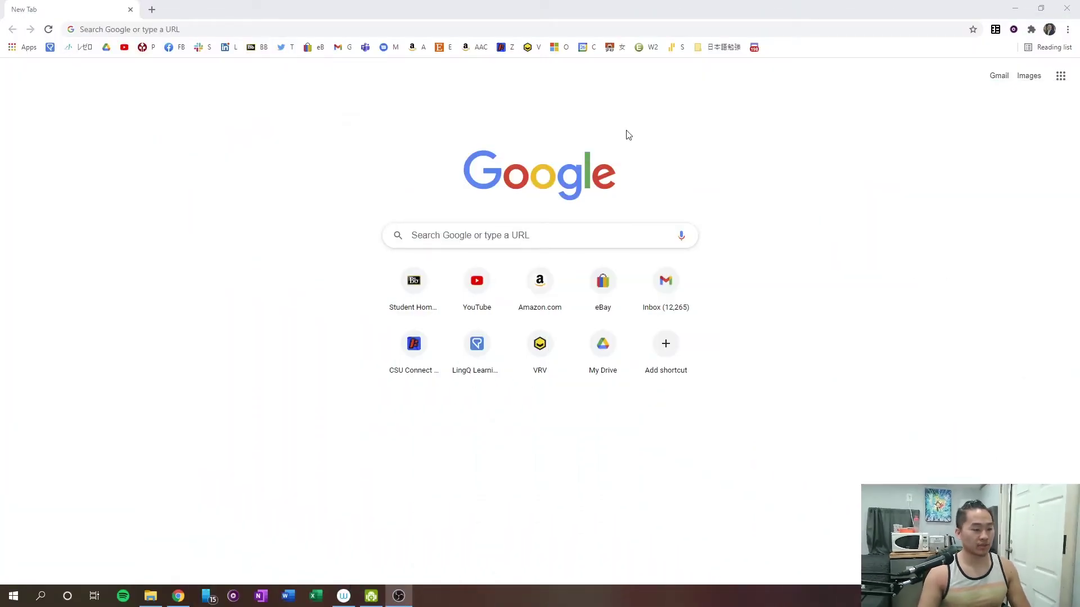
Step: Make the Chrome browser window active
left_click(627, 108)
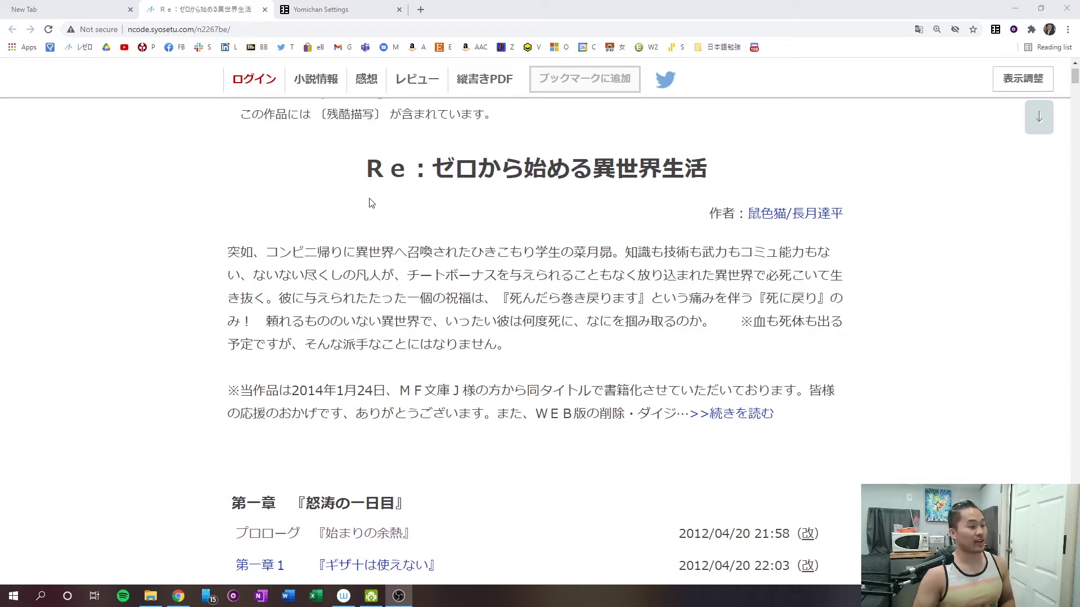
Step: Look up 突如 in the novel synopsis and play its とつじょ pronunciation
left_click(994, 29)
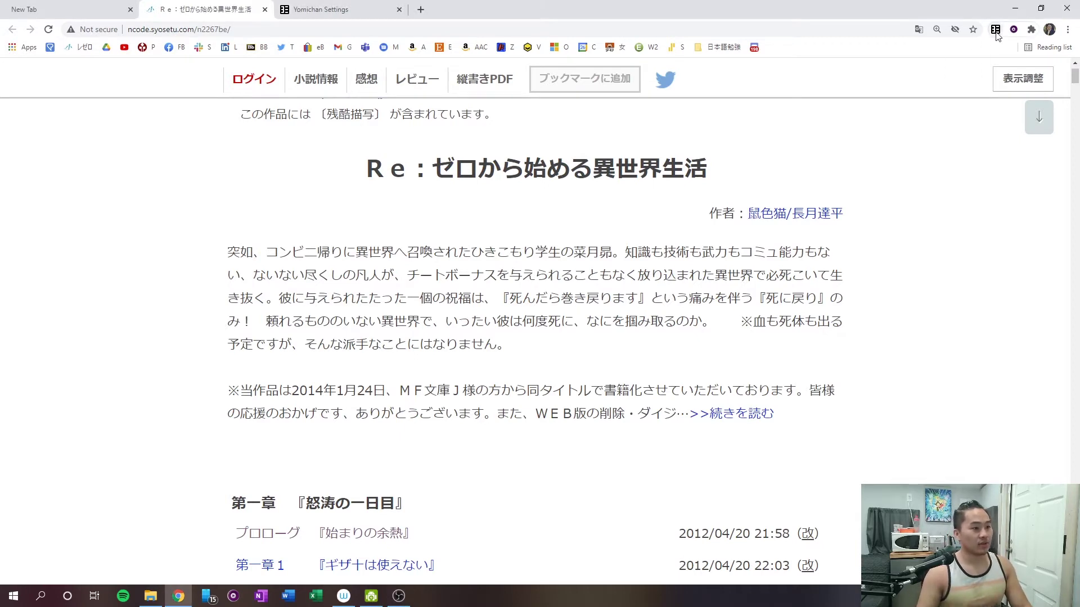
left_click(947, 126)
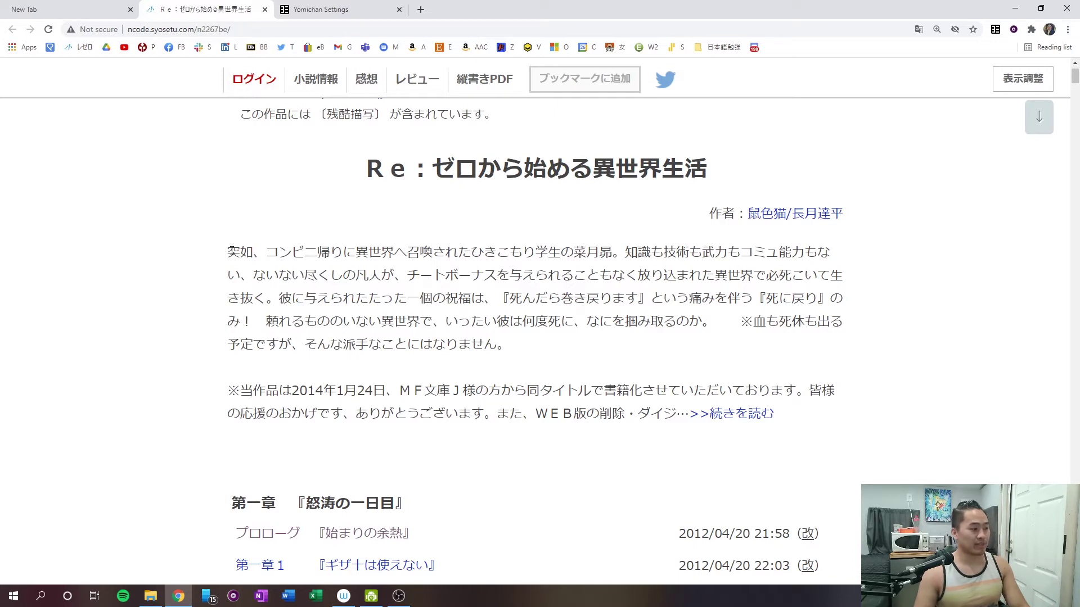
mouse_move(224, 250)
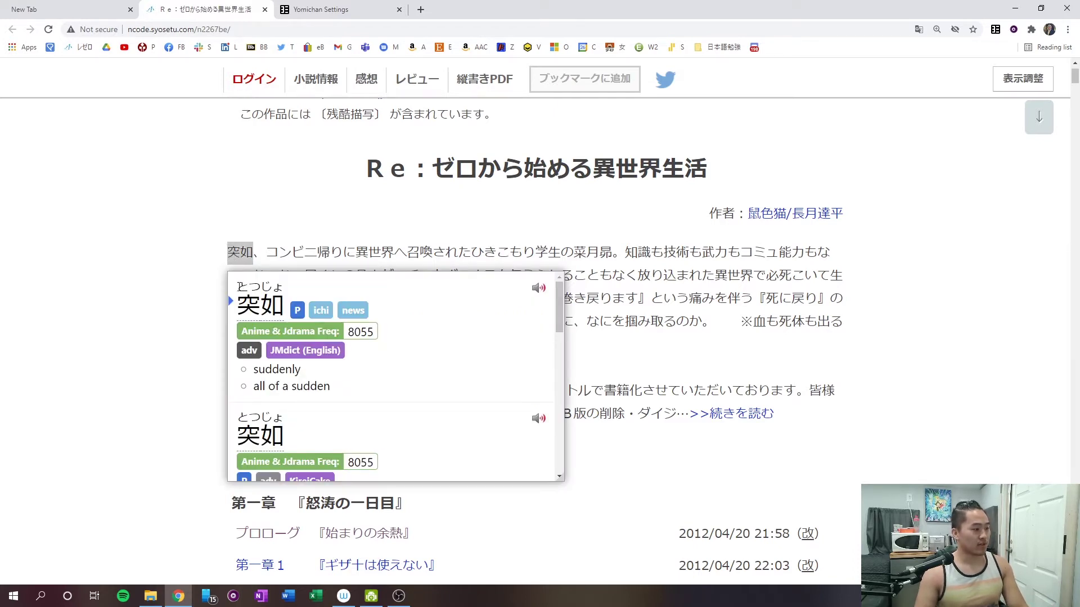
left_click_drag(236, 287, 338, 290)
left_click(338, 290)
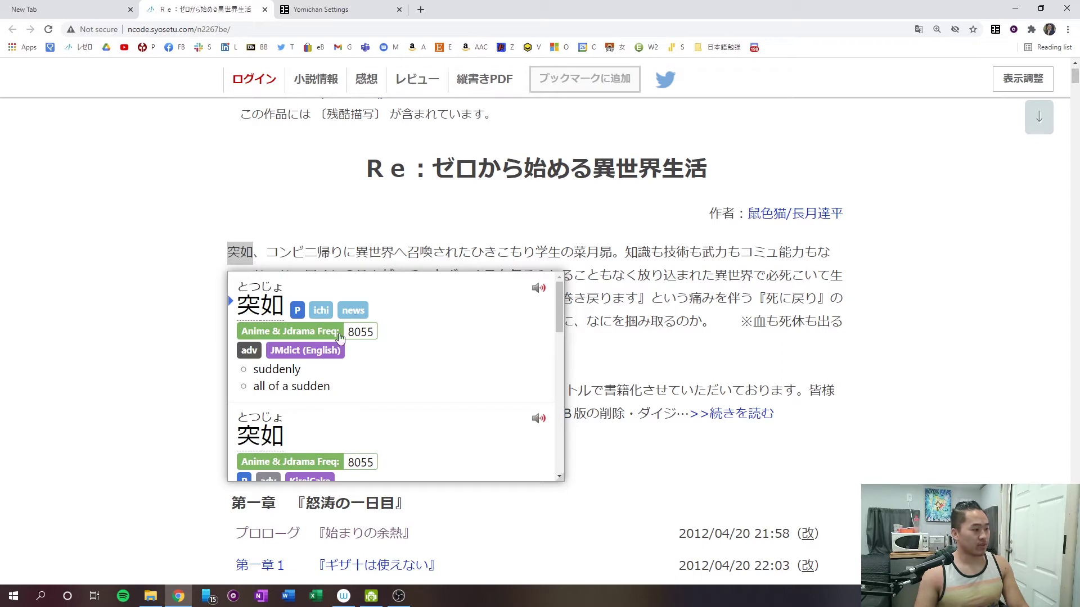
left_click(539, 289)
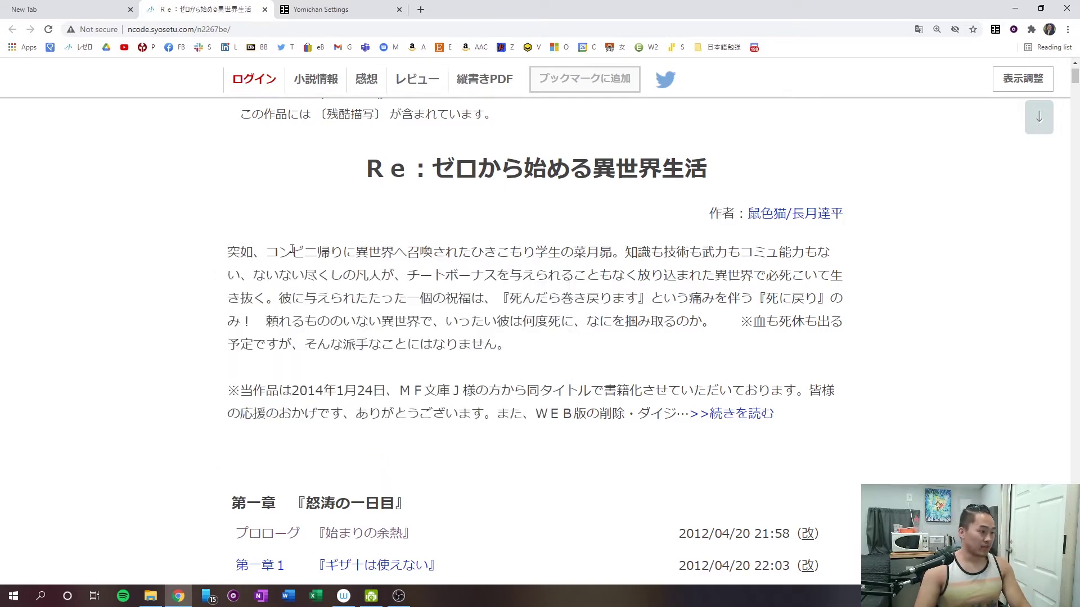
Step: Close both tabs, search Google for 'yomichan' and open the Web Store result in a new tab
left_click(265, 10)
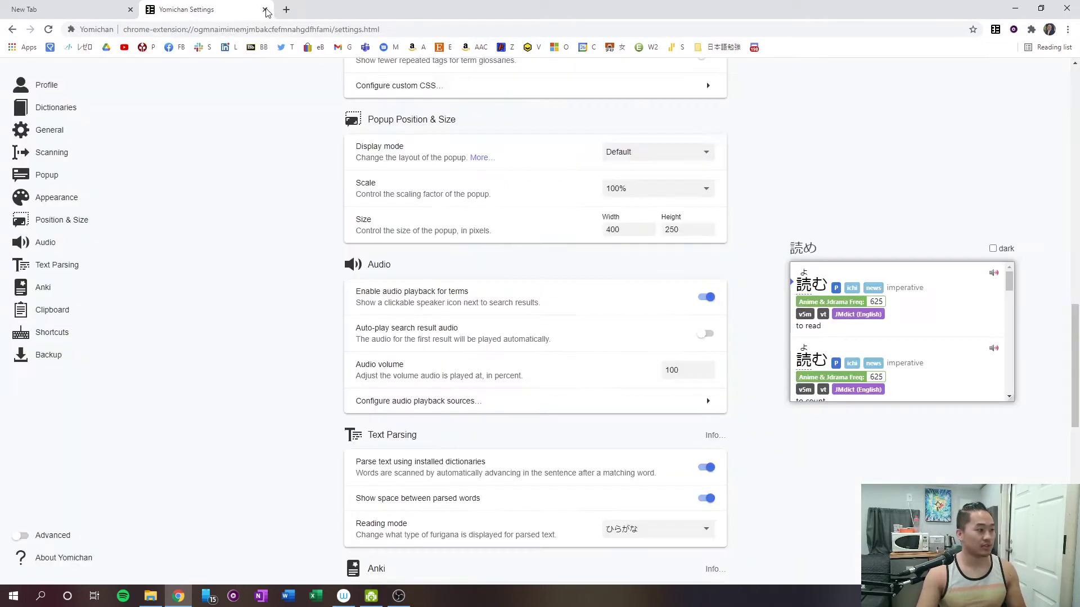
left_click(264, 9)
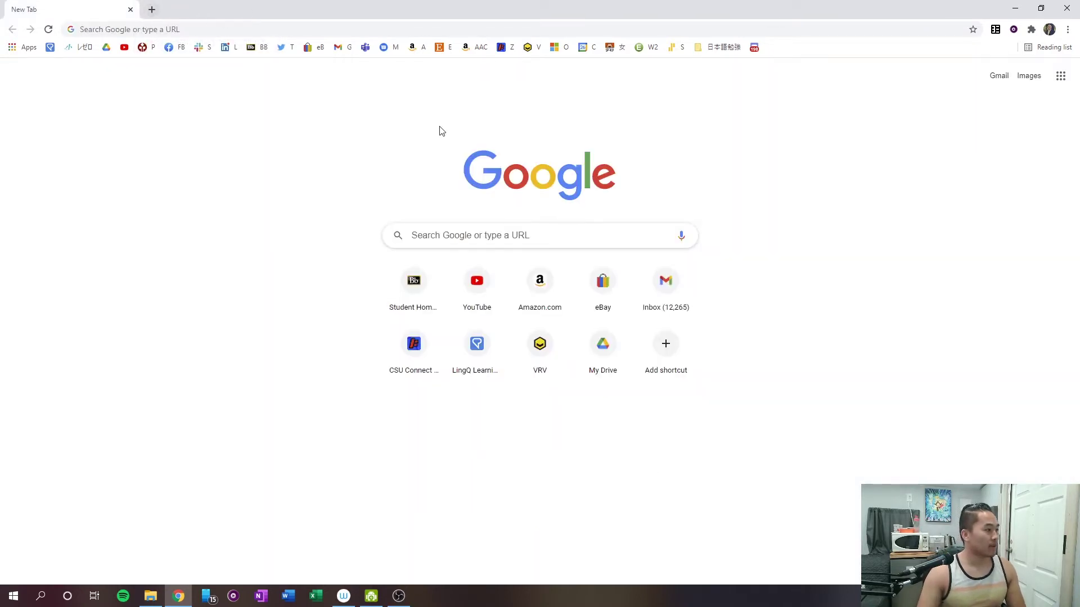
left_click(388, 29)
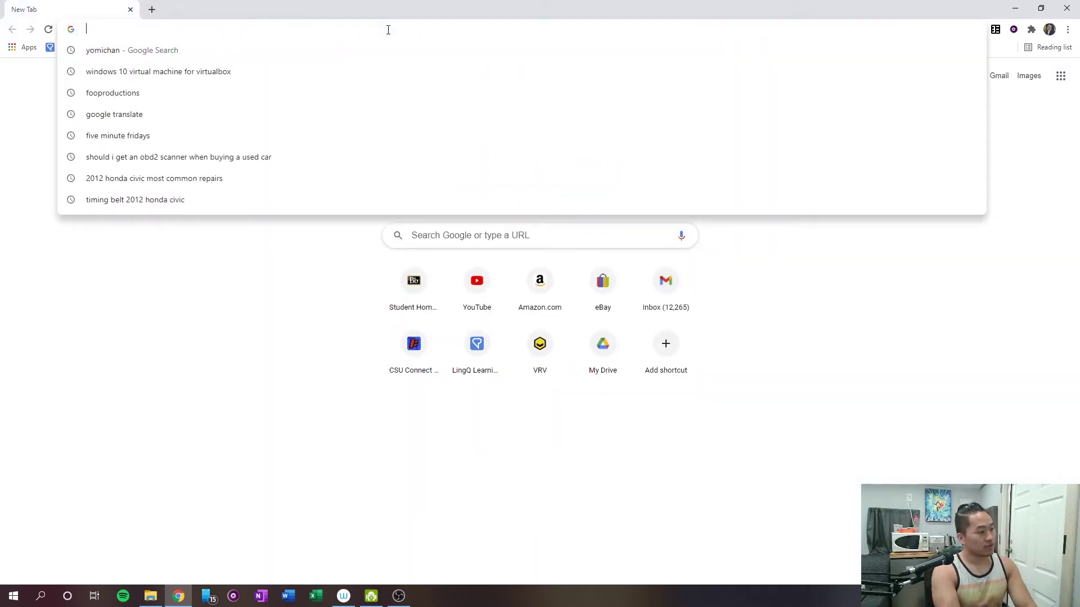
type("yomichan")
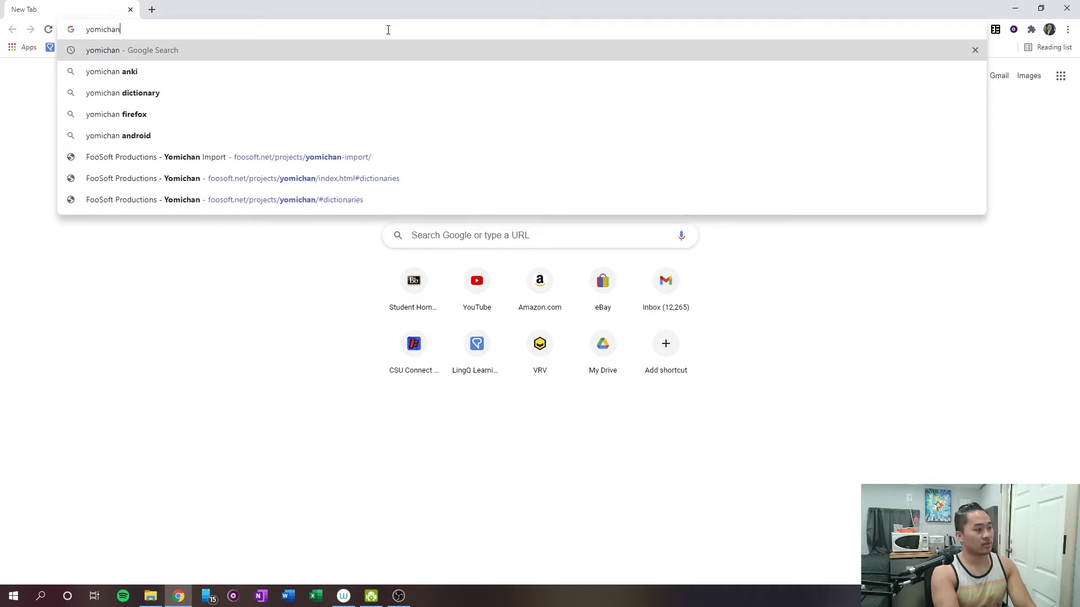
key("Return")
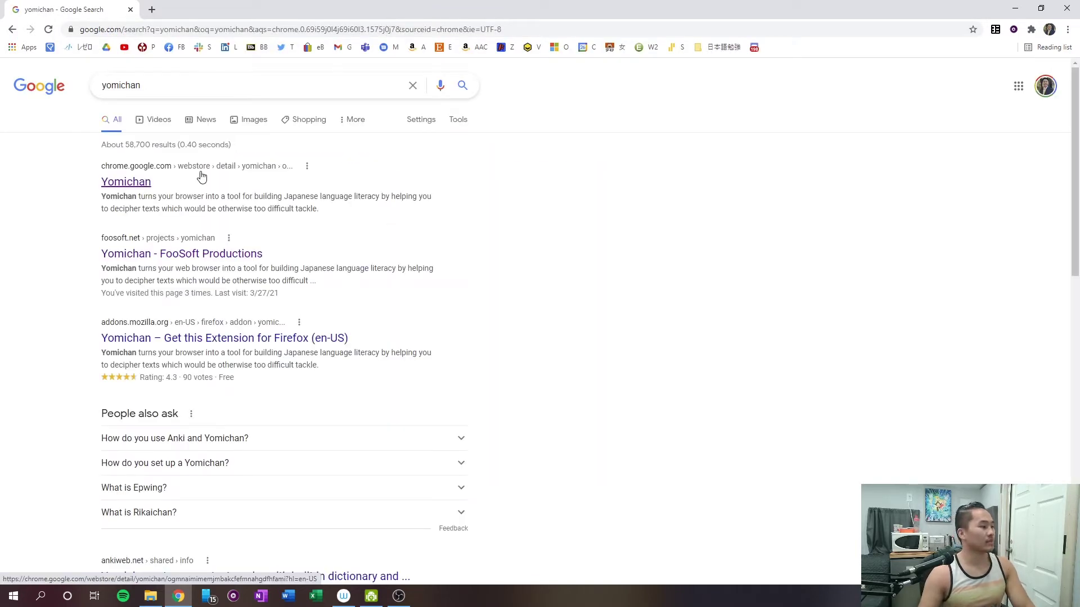
right_click(134, 182)
left_click(167, 185)
Step: View the Yomichan Web Store listing and check Yomichan in the extensions list
left_click(158, 7)
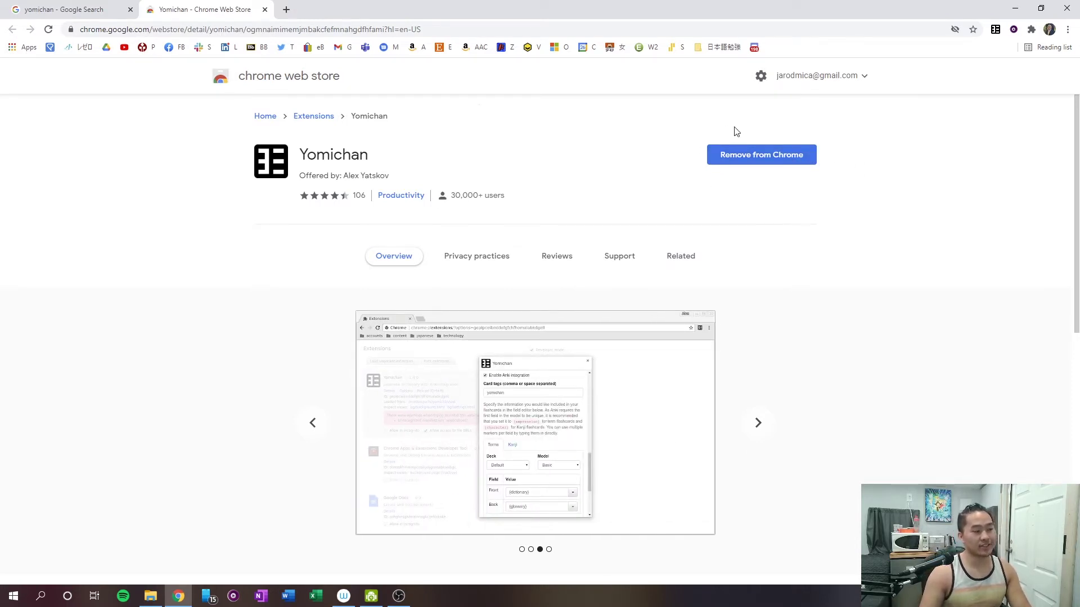
left_click(1032, 33)
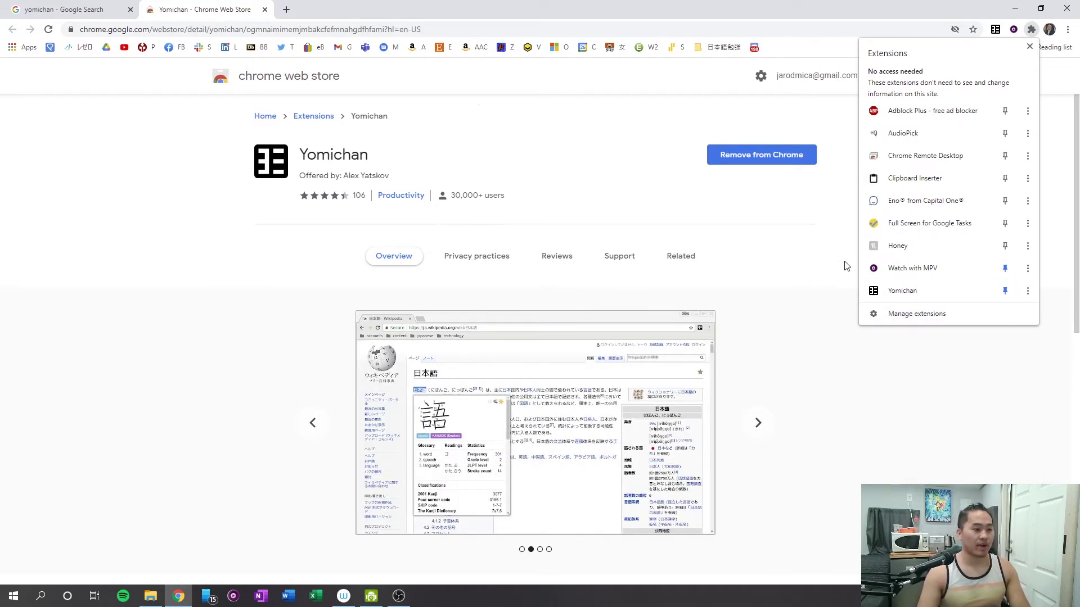
left_click(789, 215)
left_click(1031, 30)
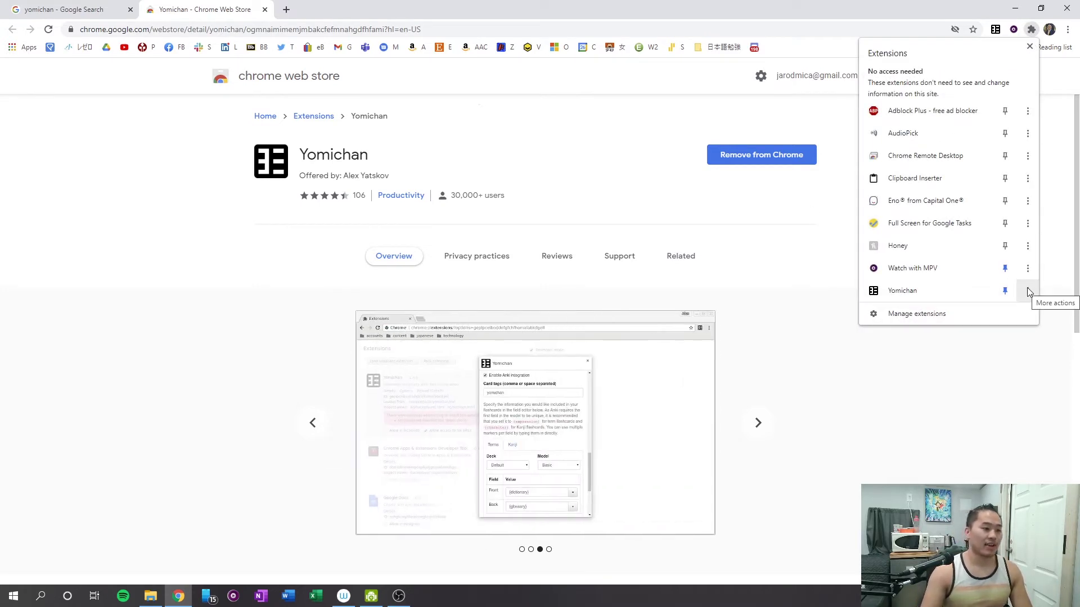
left_click(644, 189)
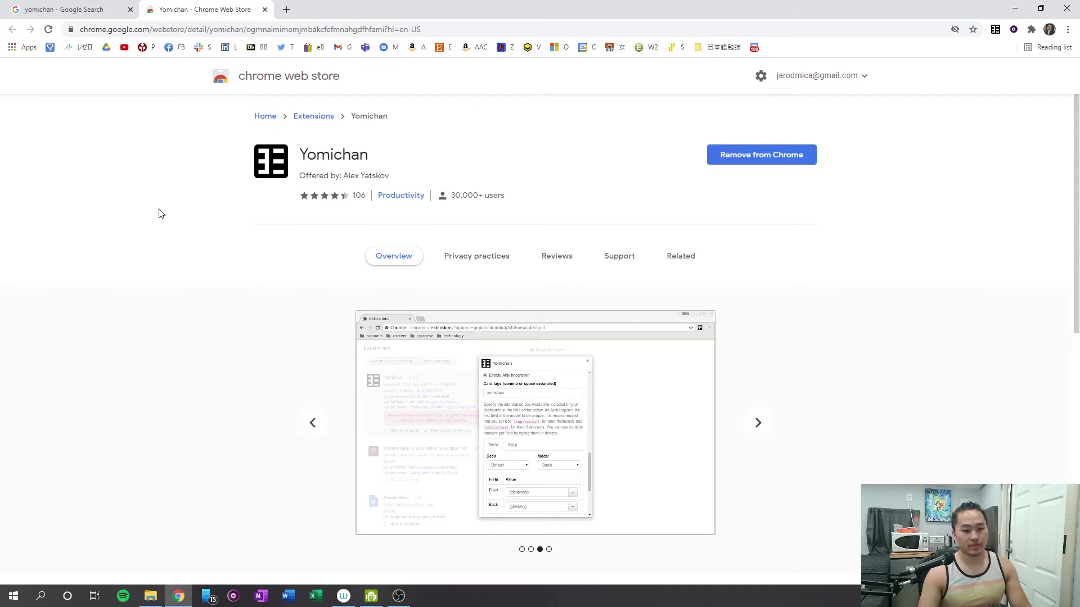
Step: Open the 'Yomichan - FooSoft Productions' page from the Google results and skim it
left_click(37, 7)
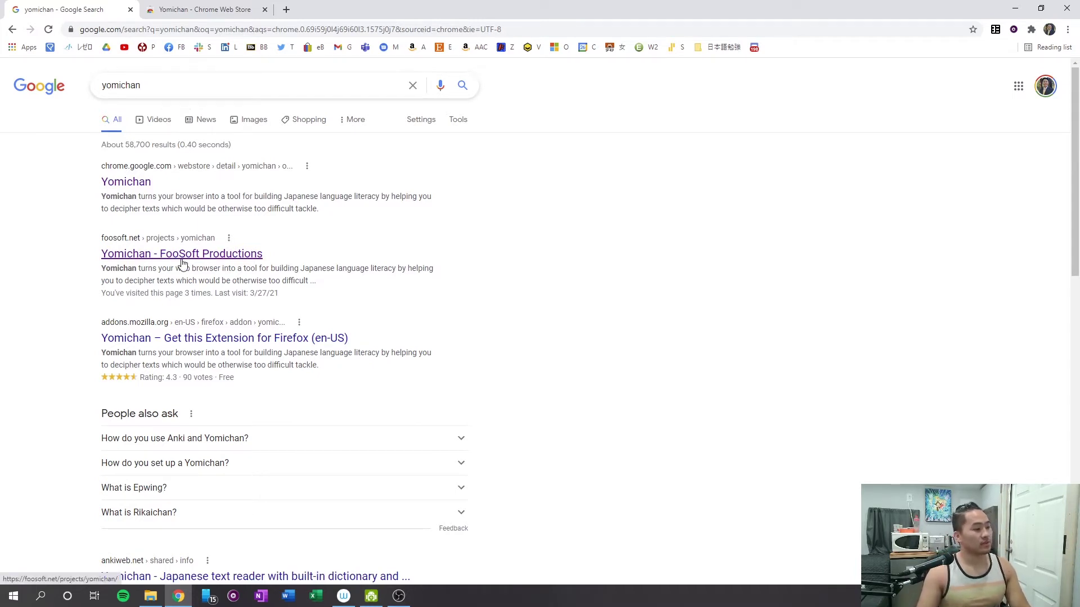
left_click(163, 256)
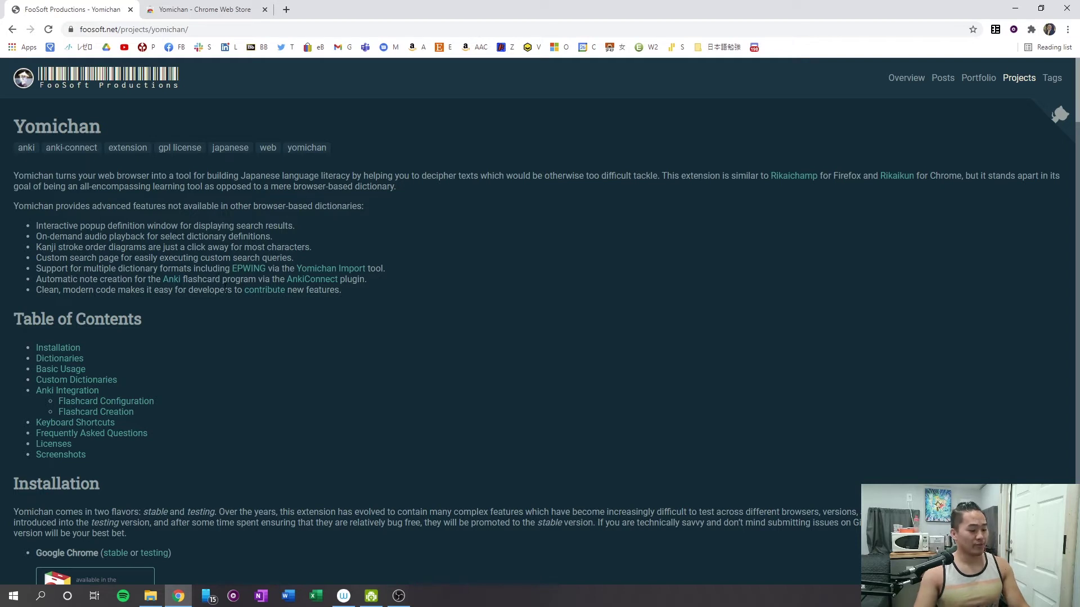
scroll(232, 323, "down", 1)
scroll(240, 324, "up", 1)
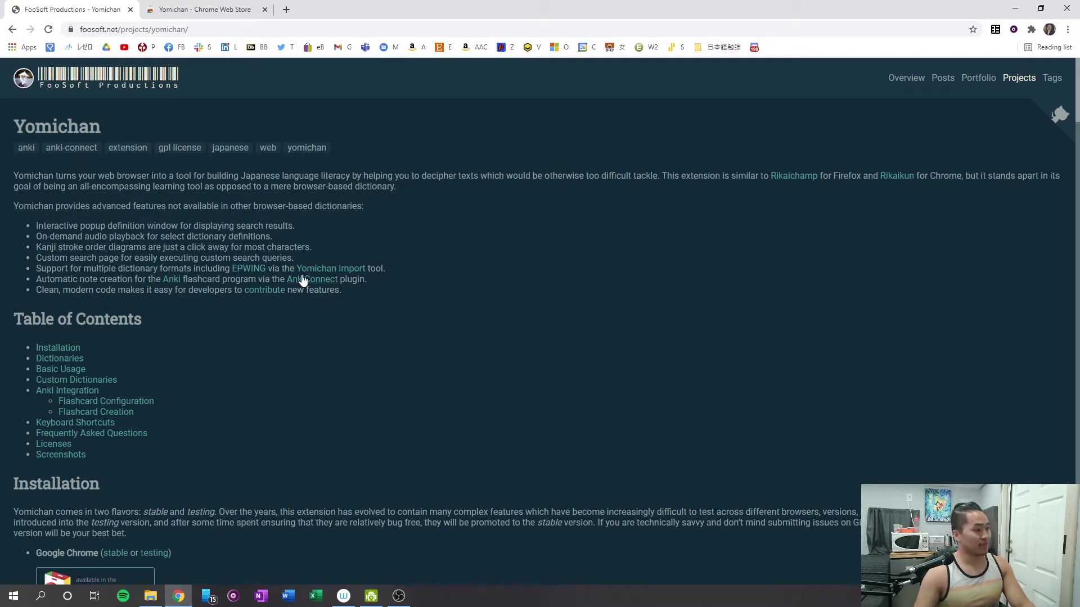
scroll(501, 312, "down", 1)
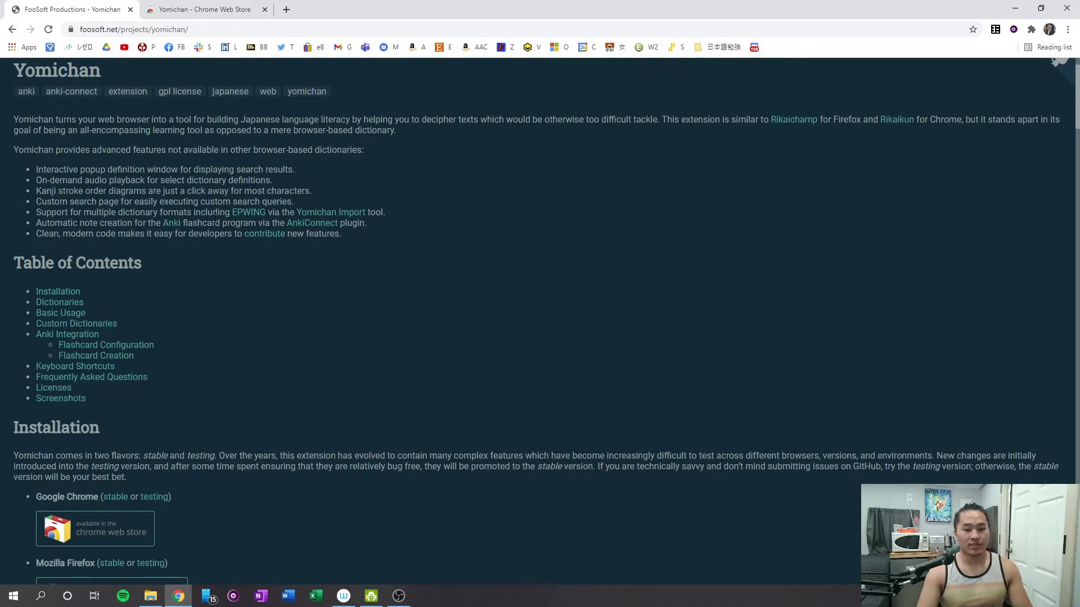
Step: Jump to the Dictionaries section listing the JMdict, KireiCake and KANJIDIC downloads
left_click(60, 304)
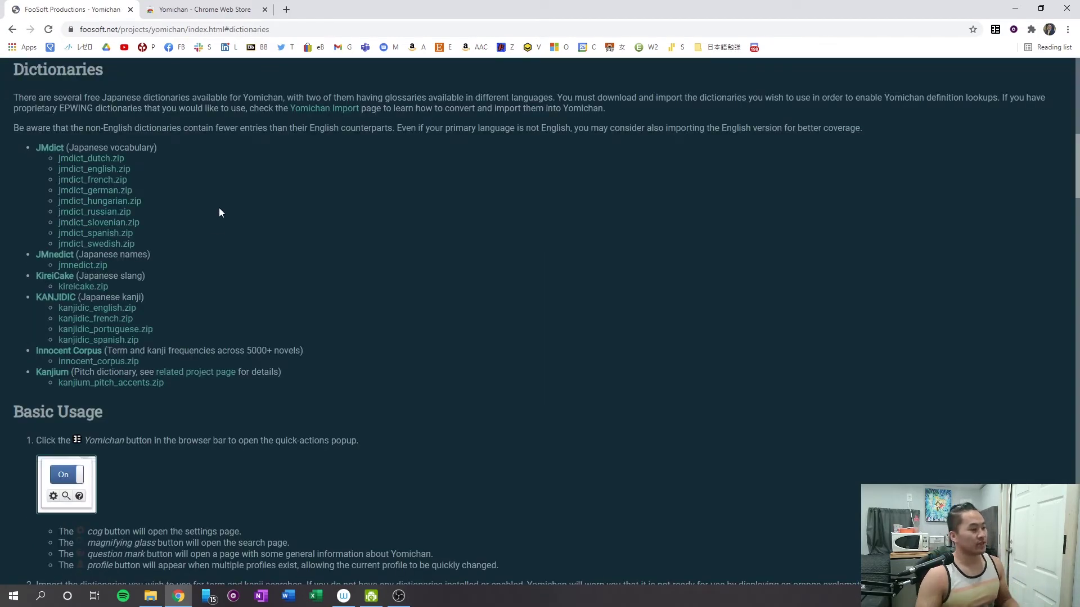
scroll(221, 211, "up", 10)
scroll(221, 211, "down", 10)
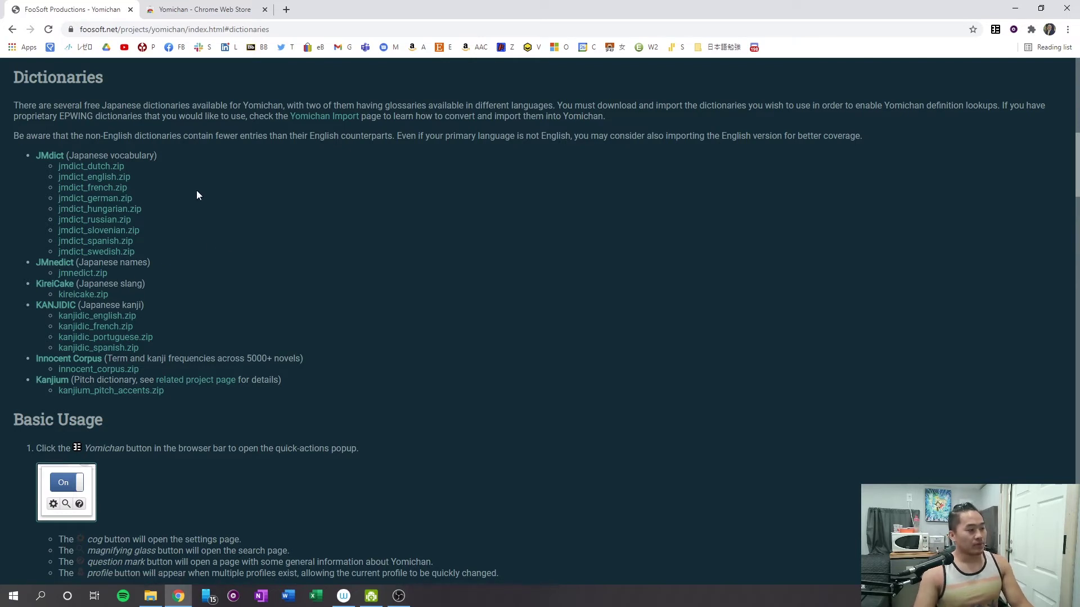
triple_click(162, 155)
left_click(160, 168)
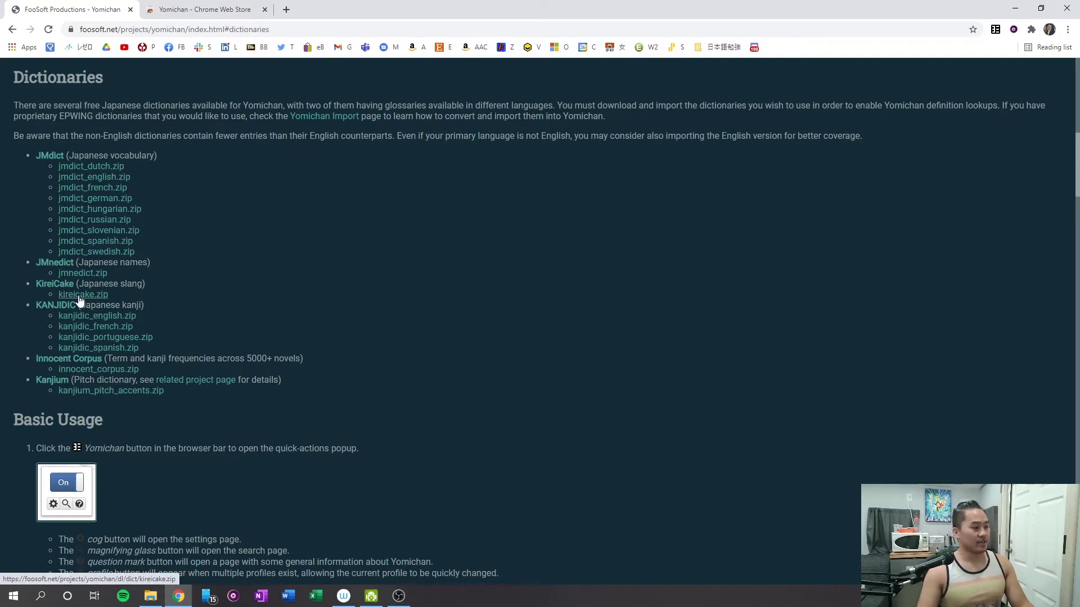
left_click(110, 177)
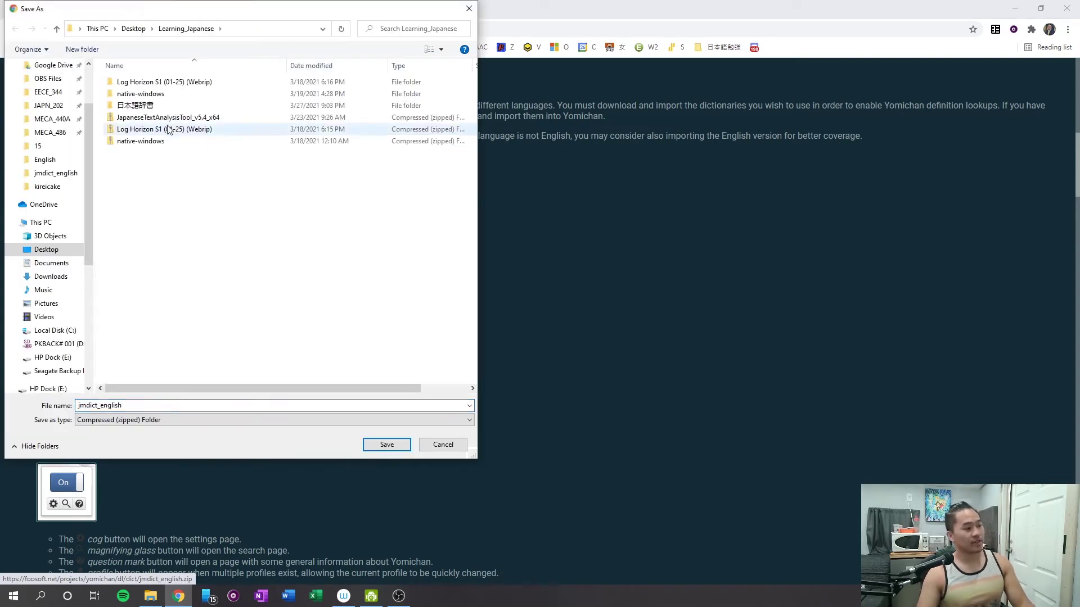
double_click(135, 105)
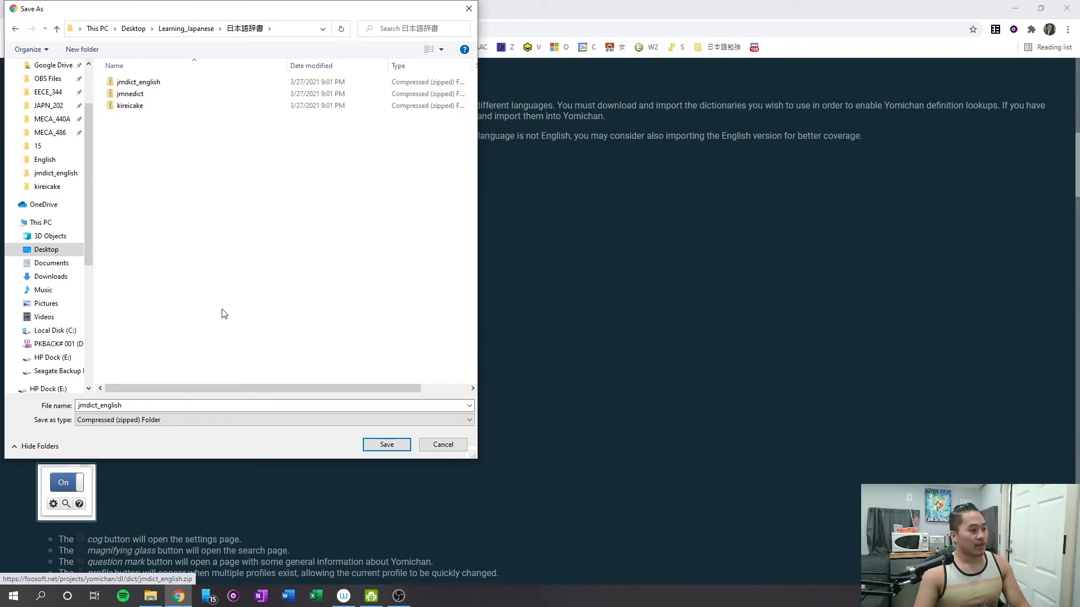
left_click(387, 444)
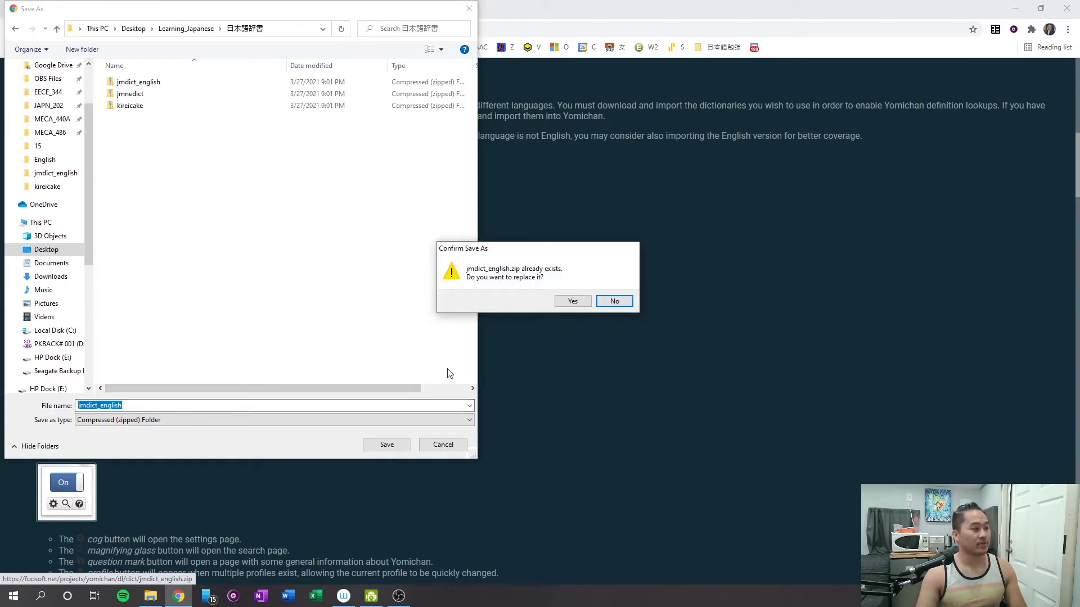
left_click(614, 301)
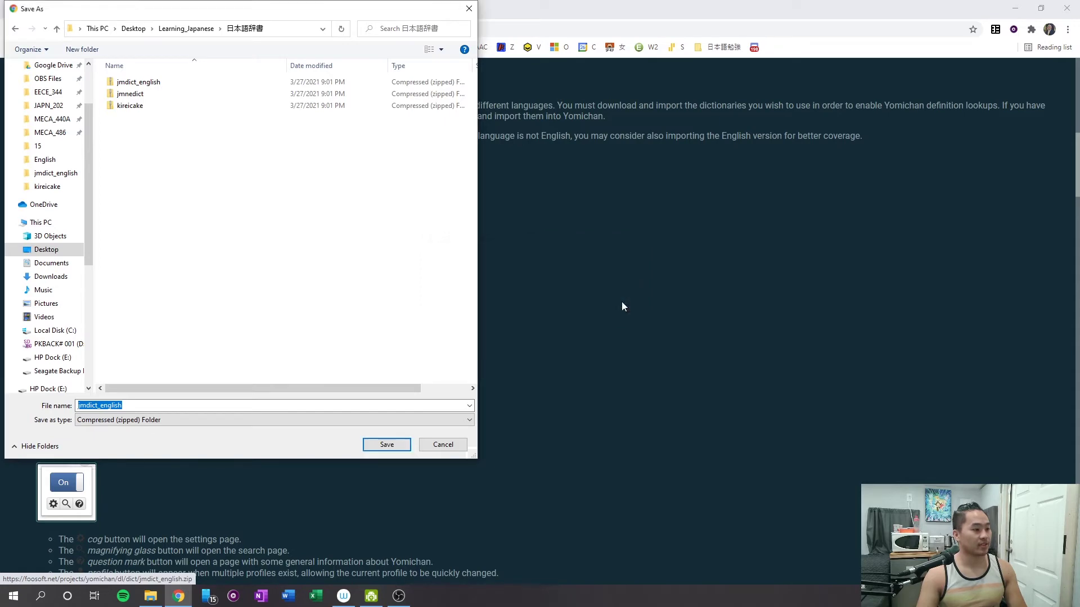
left_click(469, 9)
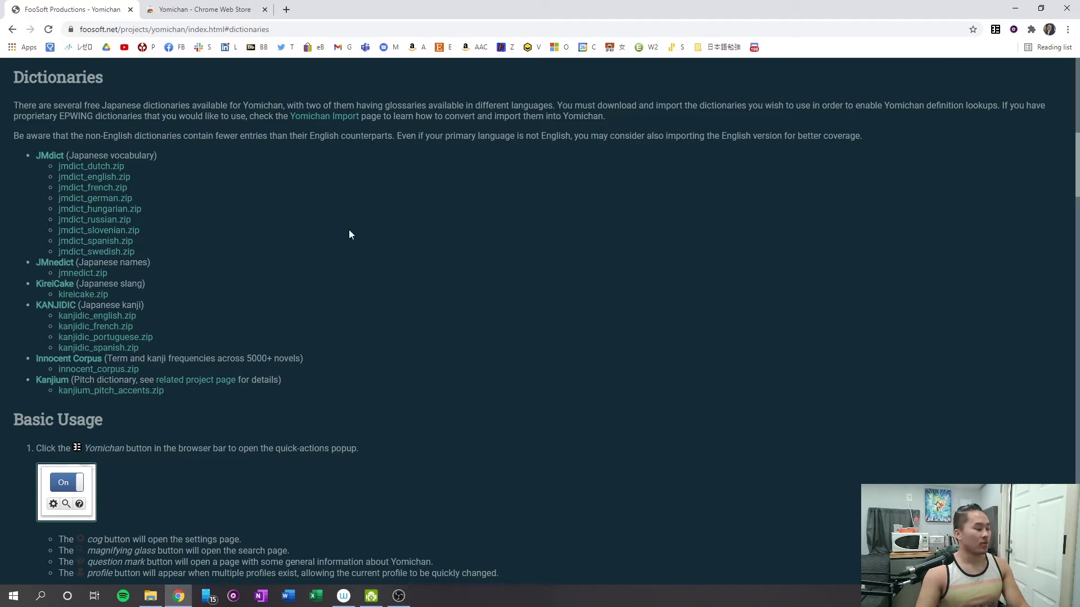
Step: Refresh the page and close the Yomichan Web Store tab
key("F5")
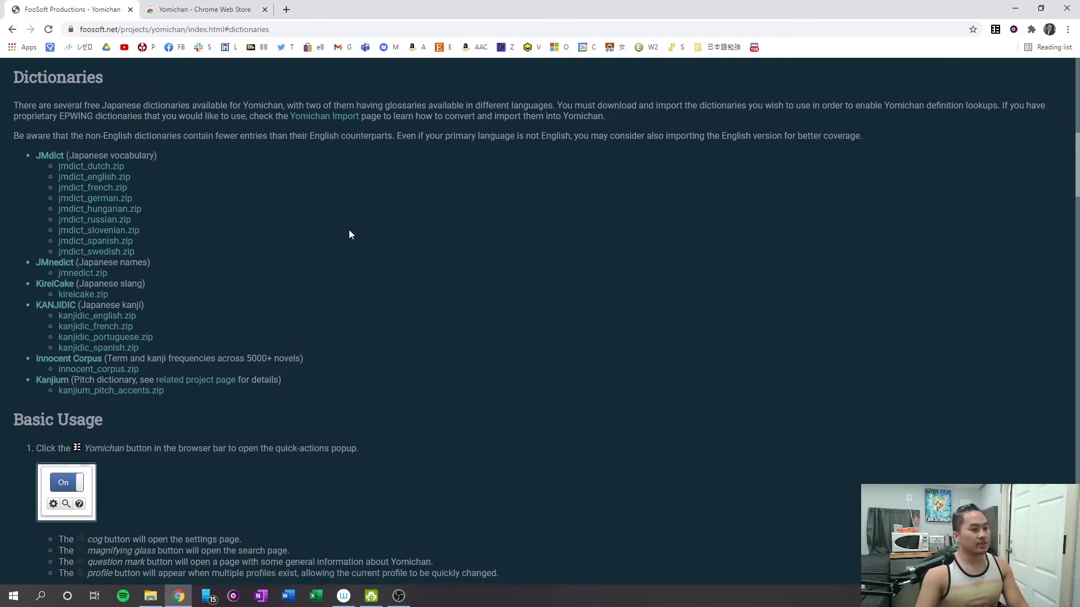
left_click(224, 12)
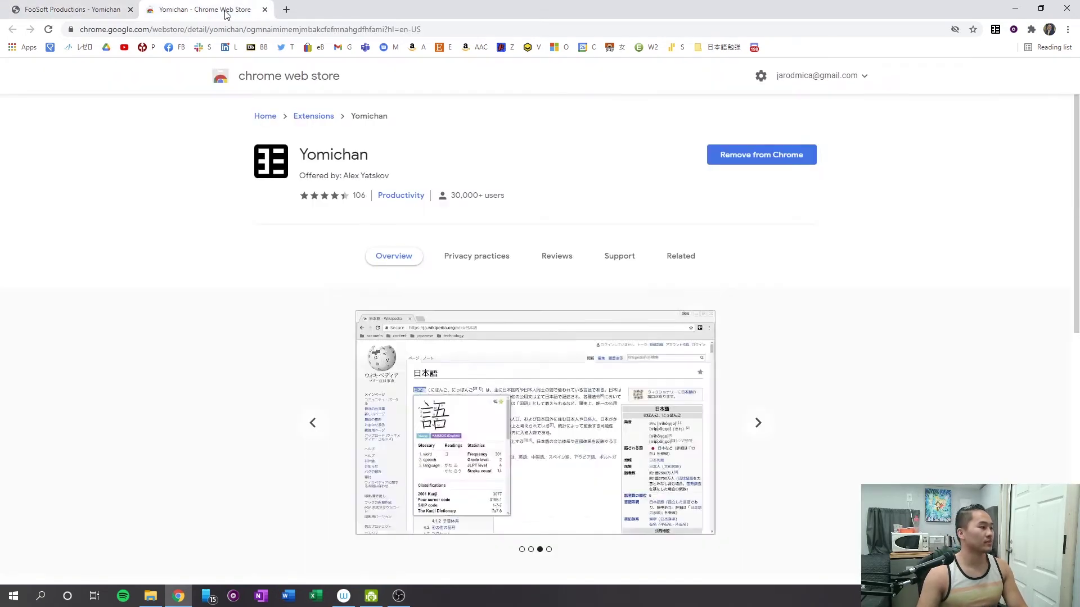
left_click(264, 10)
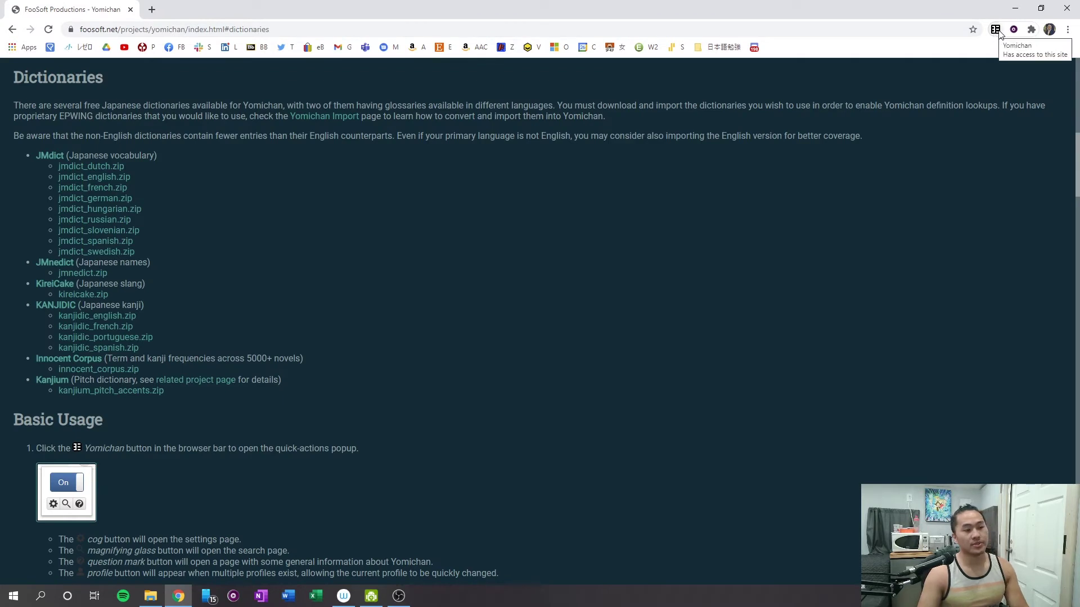
left_click(995, 29)
left_click(997, 29)
Step: Open Yomichan's Options page from the extensions menu
left_click(1031, 30)
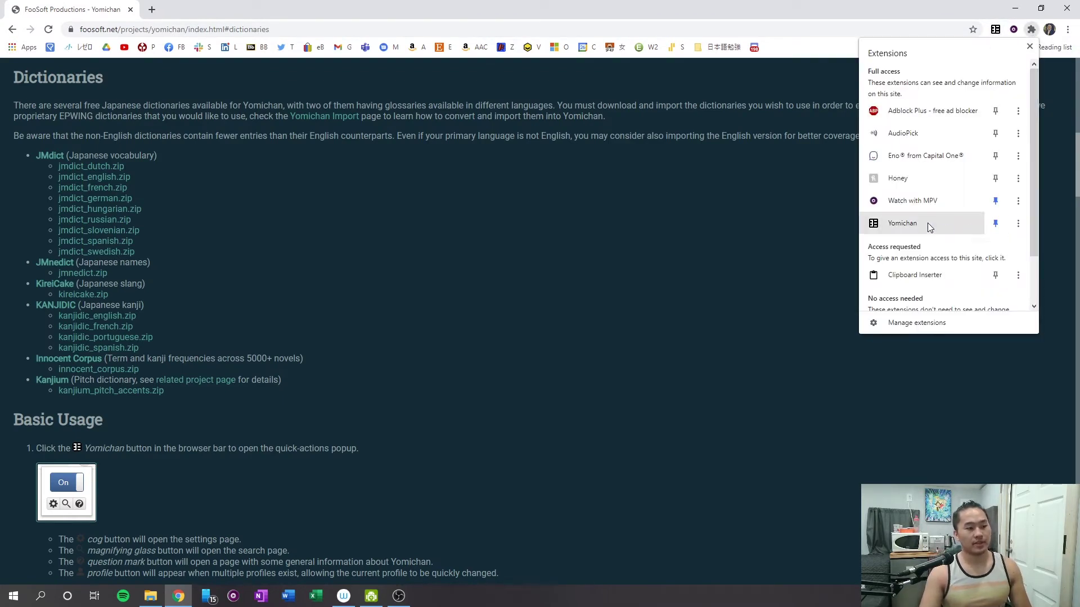
left_click(1017, 223)
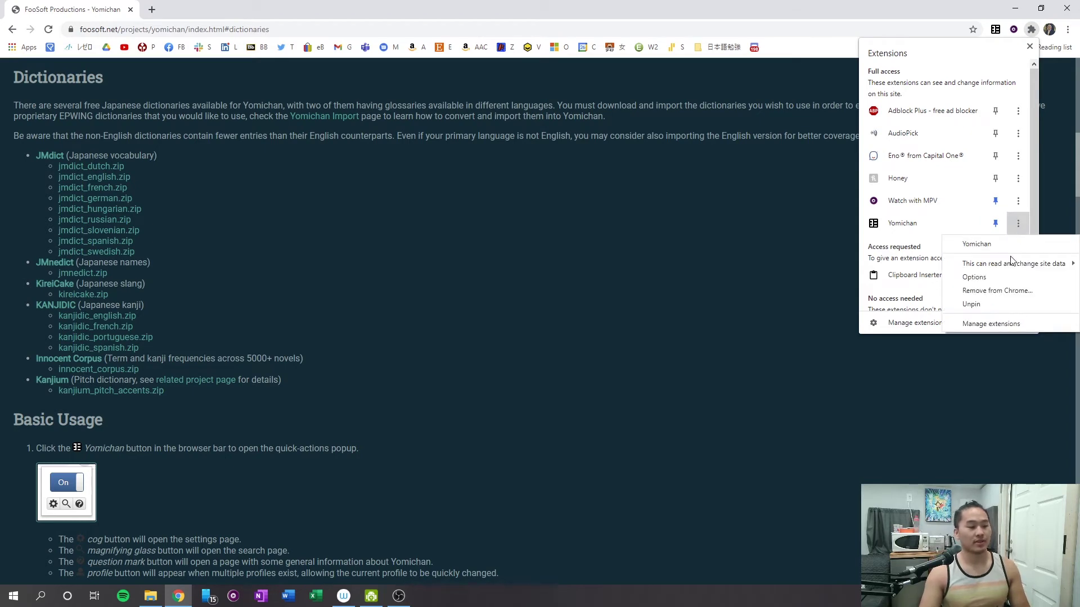
left_click(991, 276)
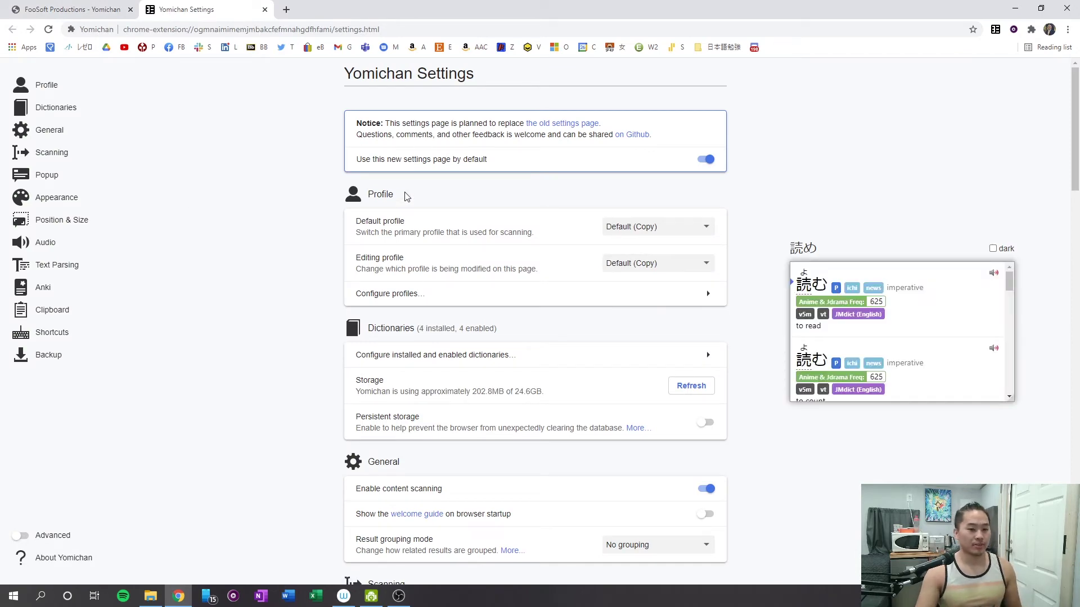
Step: Open the installed dictionaries list and browse the import to Desktop > Learning_Japanese > 日本語辞書
scroll(393, 273, "down", 1)
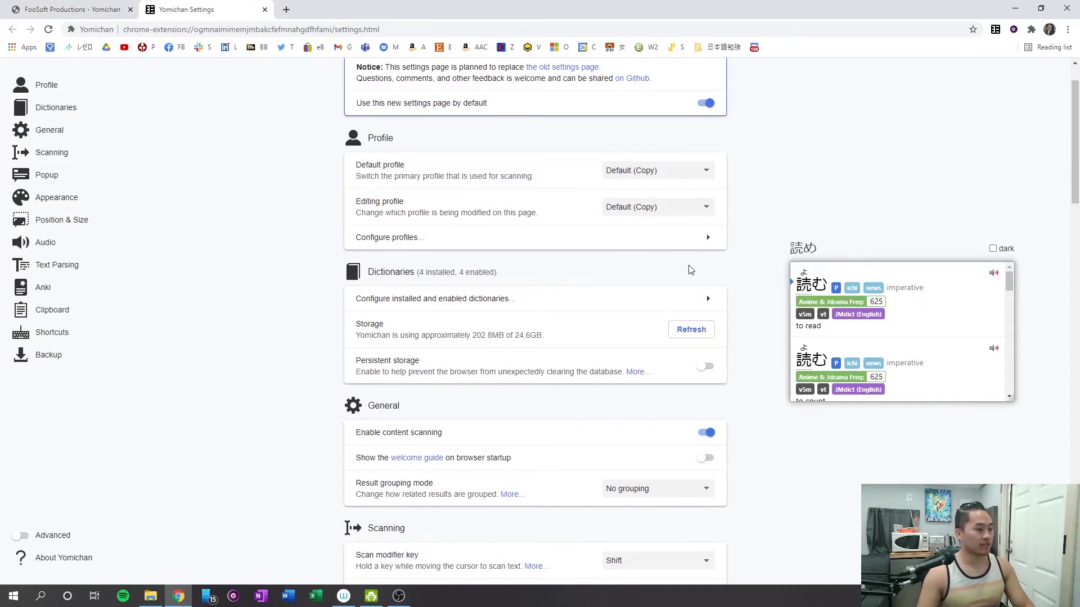
left_click(677, 303)
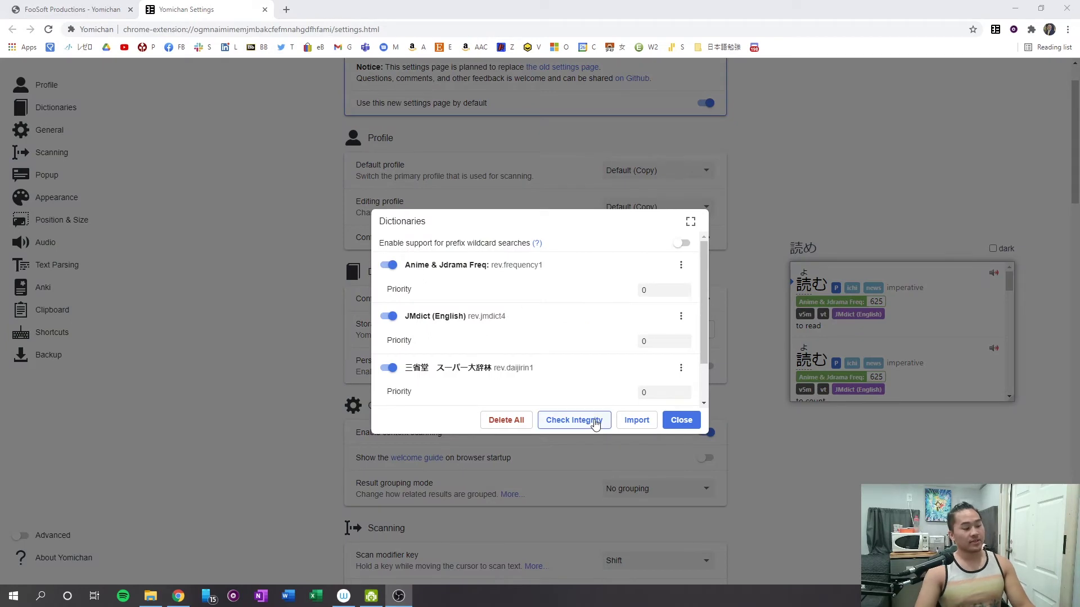
left_click(637, 420)
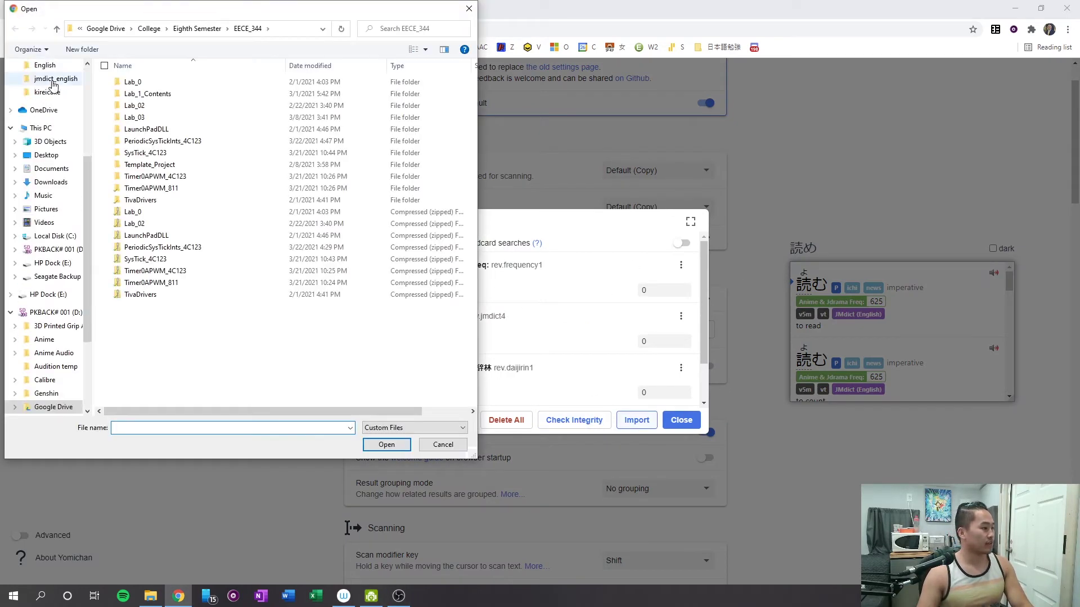
scroll(53, 85, "up", 1)
left_click(46, 195)
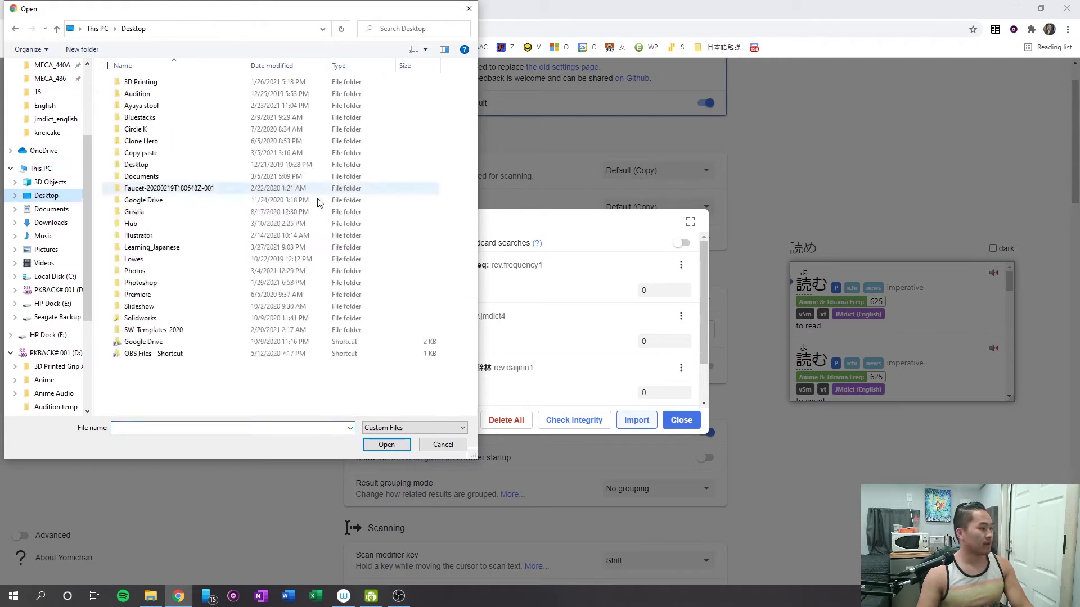
double_click(172, 248)
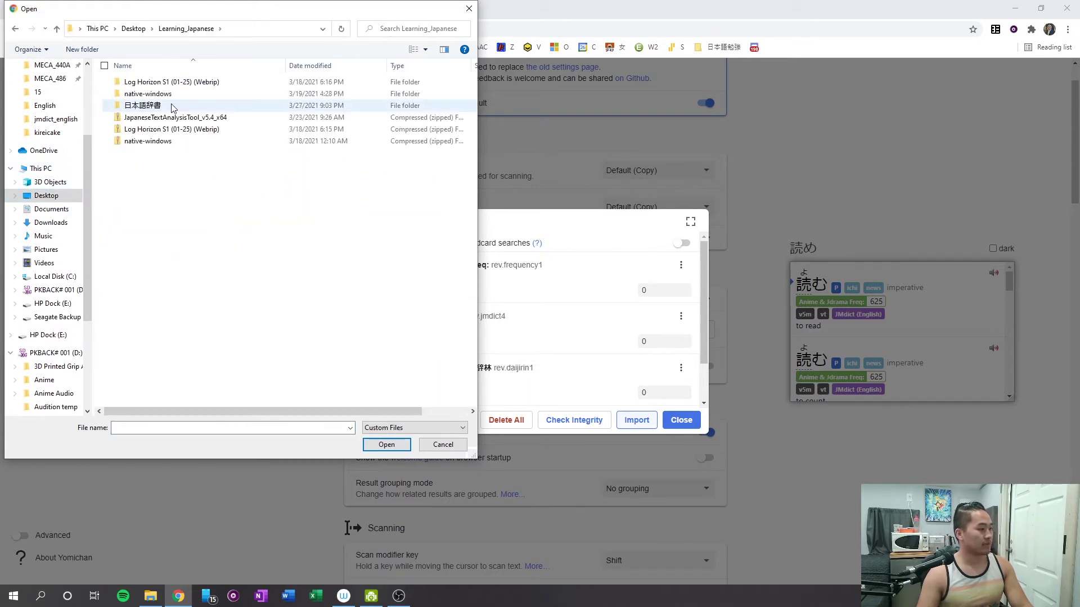
double_click(172, 106)
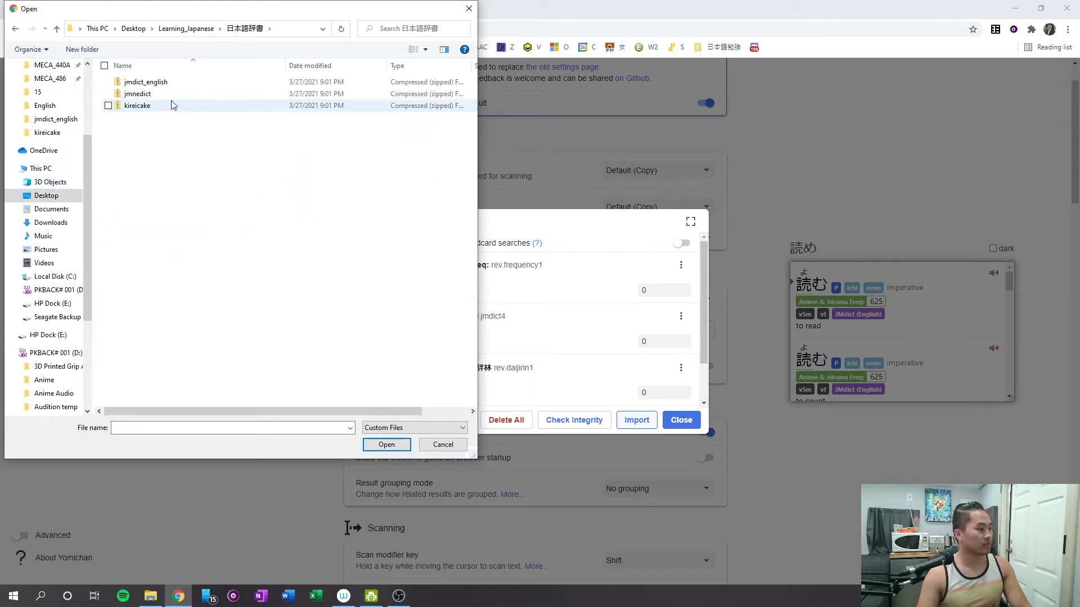
Step: Select the jmdict_english, jmnedict and kireicake zips, then cancel the import
left_click_drag(201, 172, 137, 85)
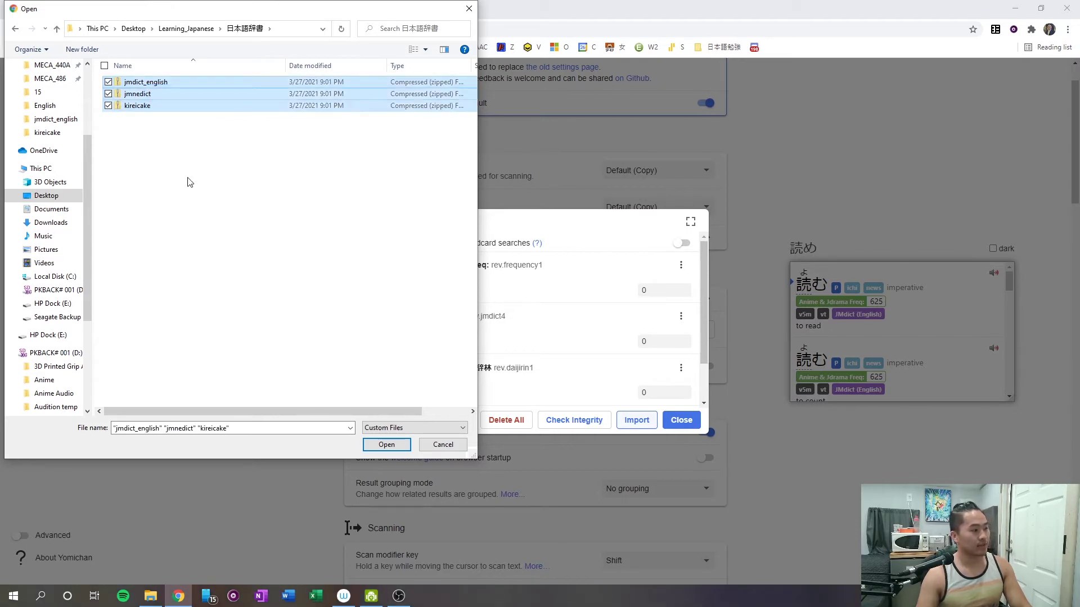
left_click(189, 182)
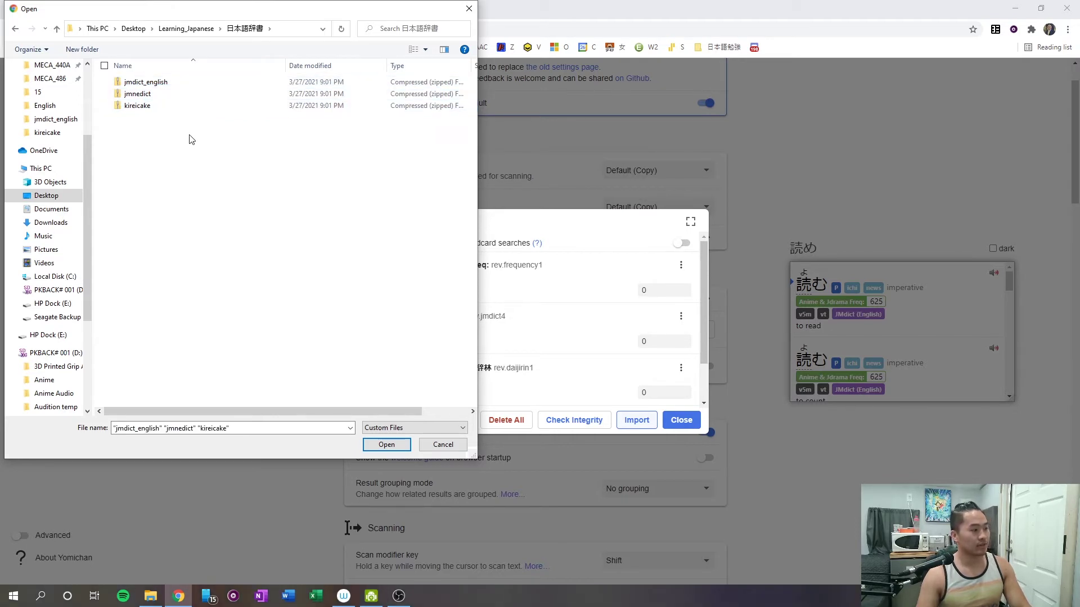
left_click(169, 84)
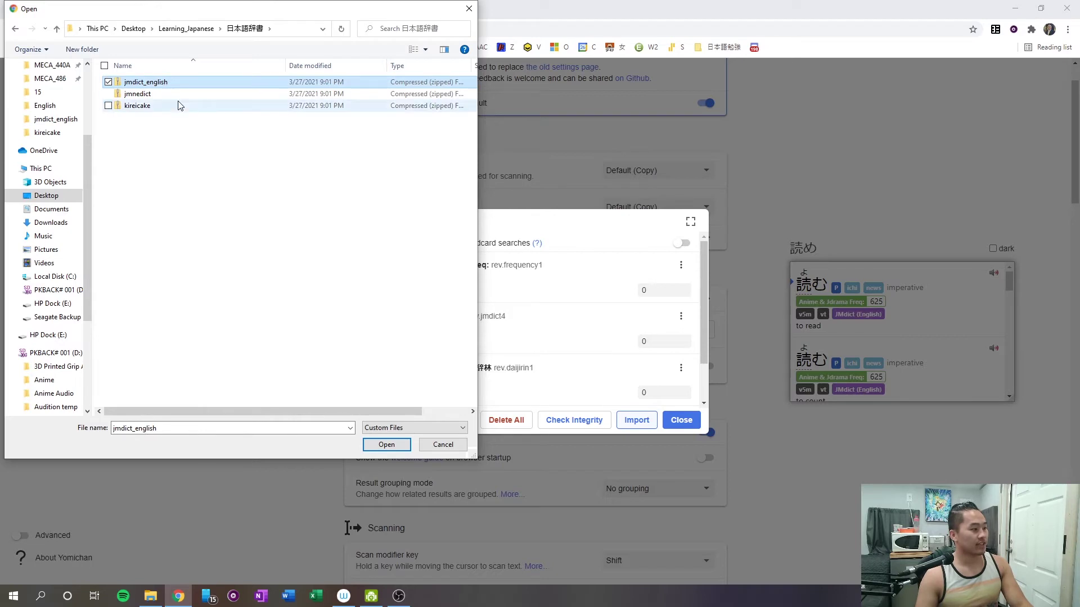
left_click(177, 95)
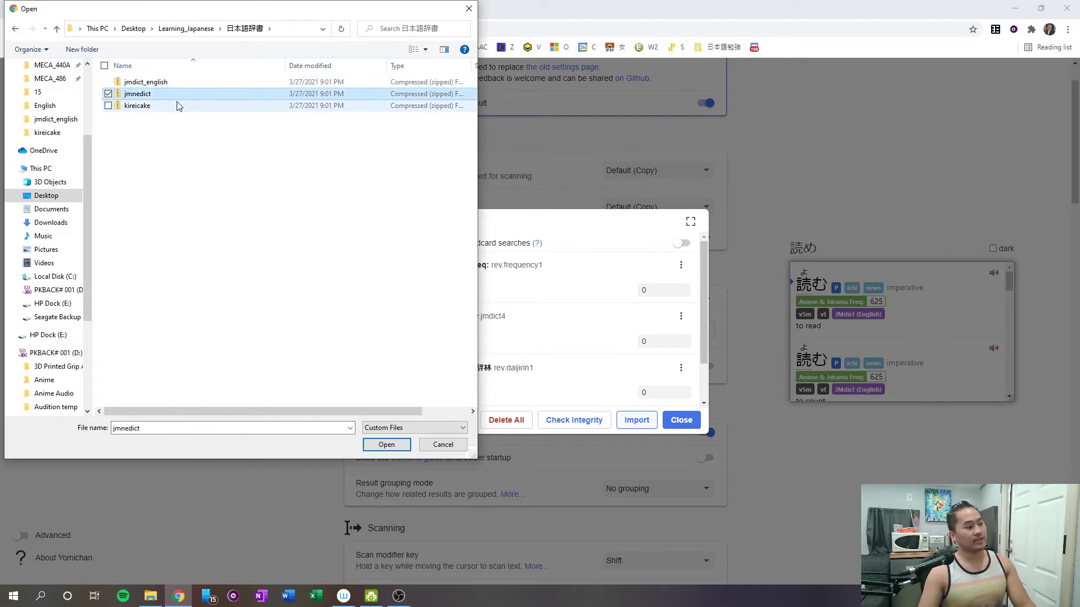
left_click(178, 107)
left_click(260, 204)
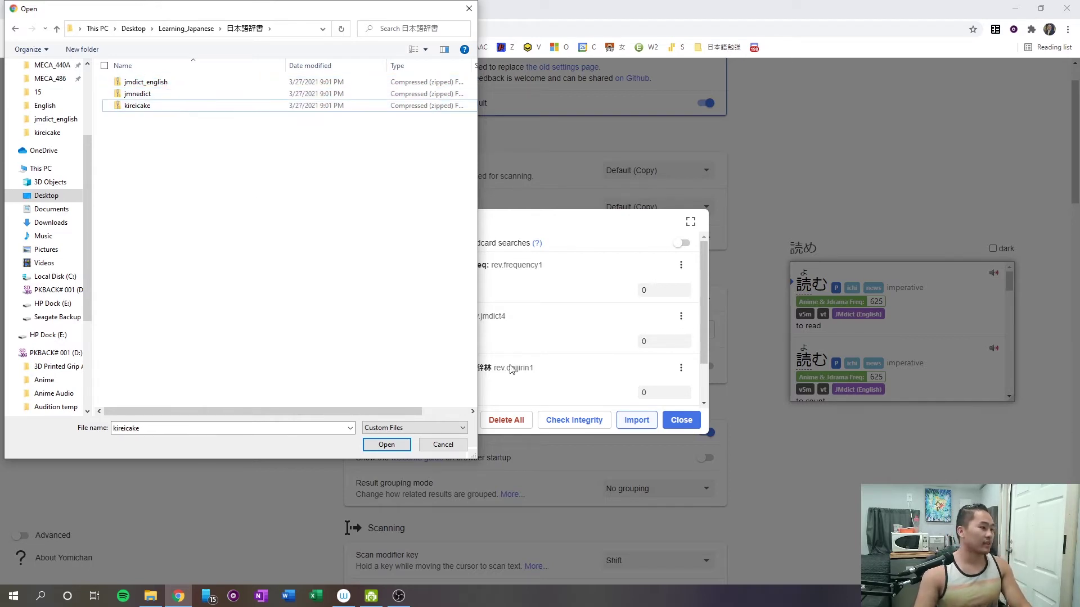
left_click(443, 445)
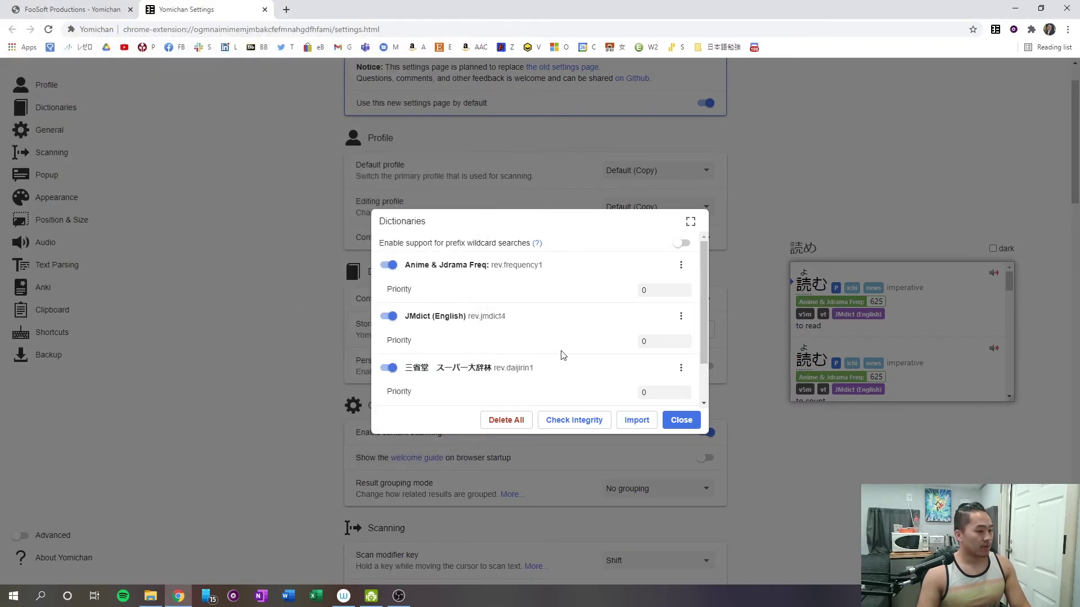
Step: Expand the Dictionaries list to full height, then close it
scroll(564, 349, "down", 1)
scroll(556, 355, "up", 1)
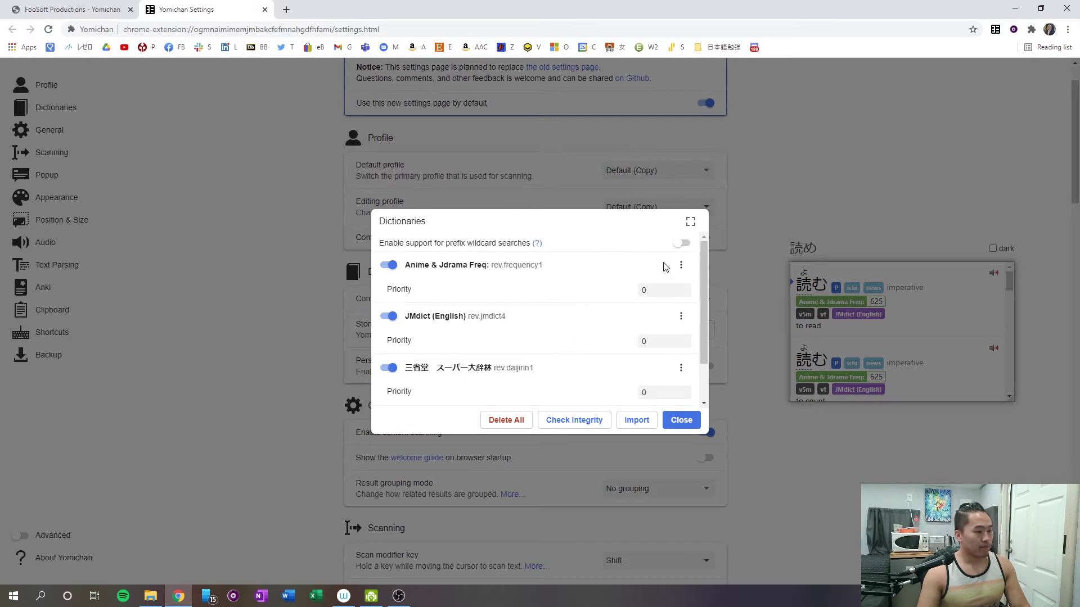
left_click(690, 222)
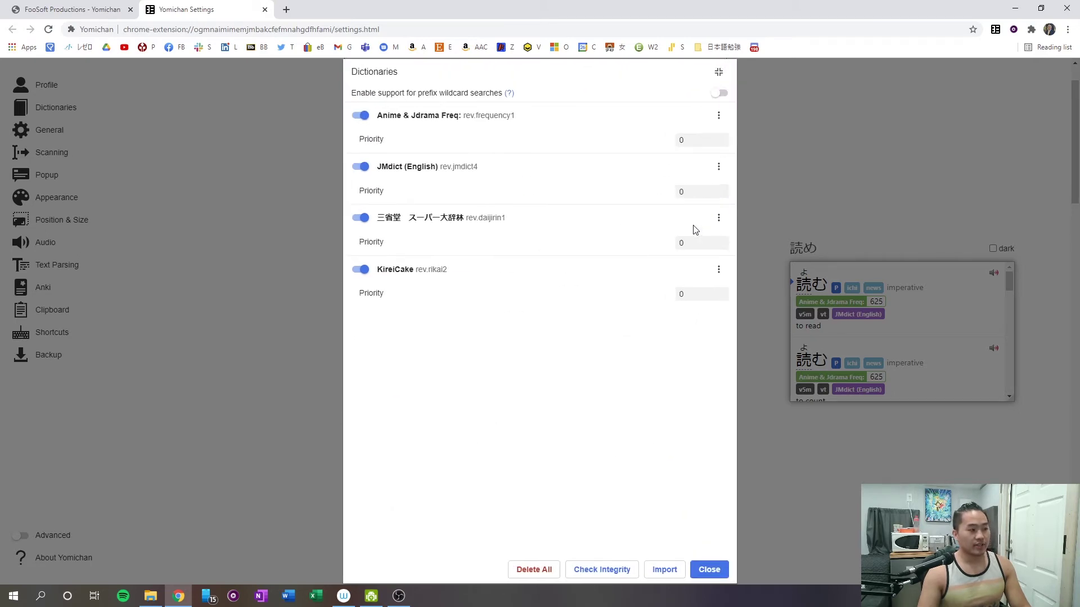
left_click(707, 572)
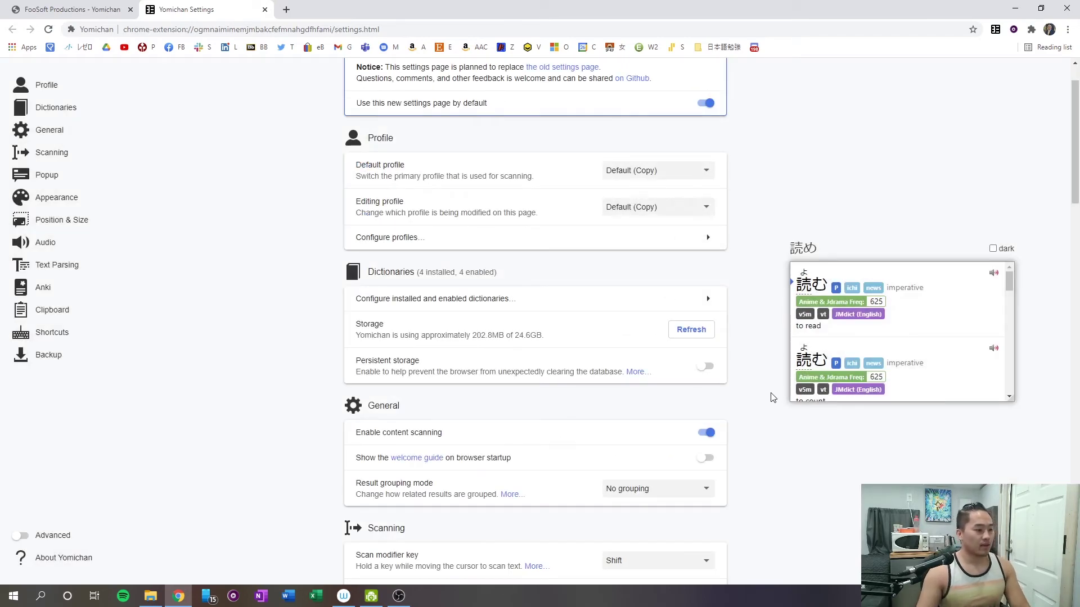
Step: In the Scanning options, leave the scan modifier key set to Shift
scroll(771, 383, "down", 3)
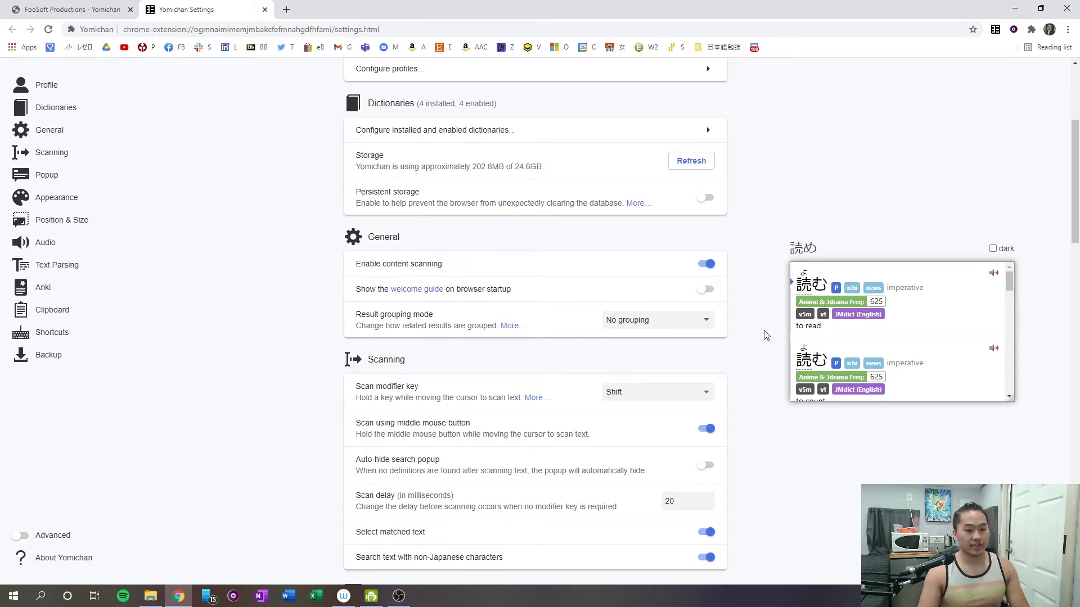
scroll(766, 335, "up", 4)
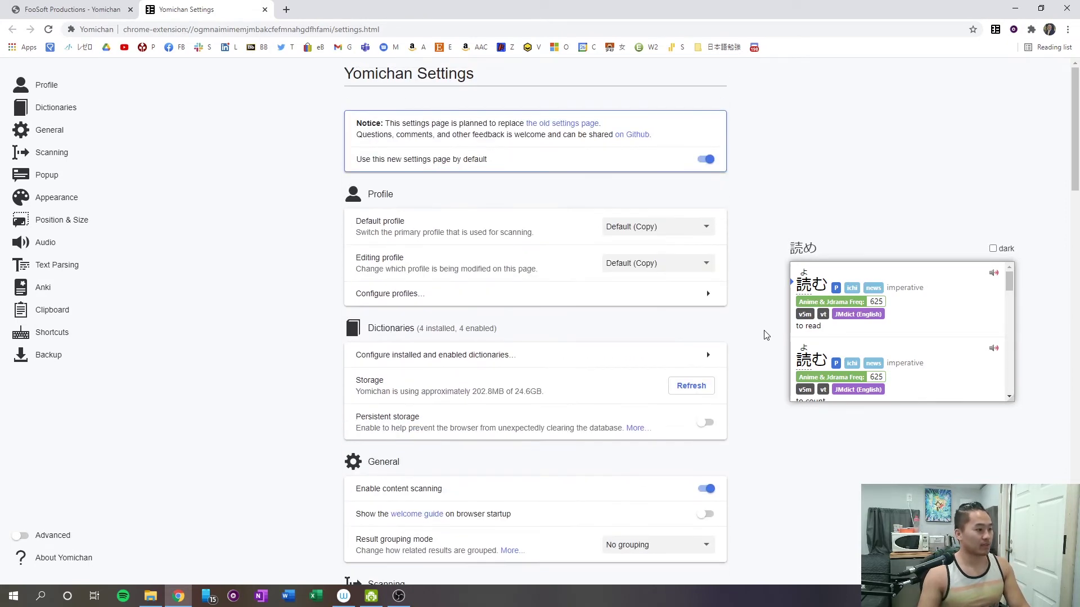
scroll(766, 335, "down", 4)
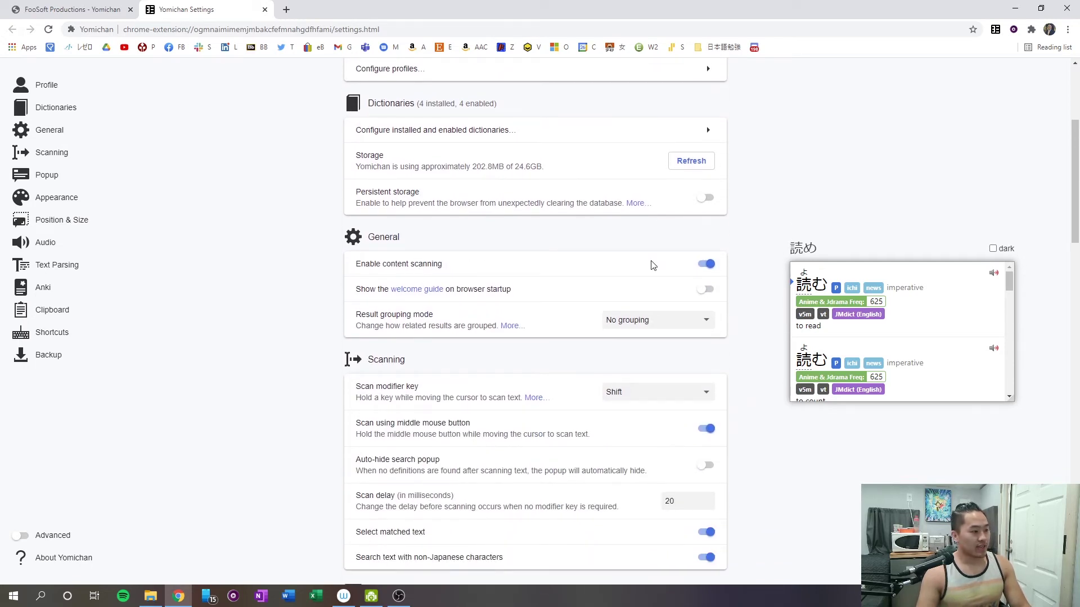
scroll(744, 280, "down", 3)
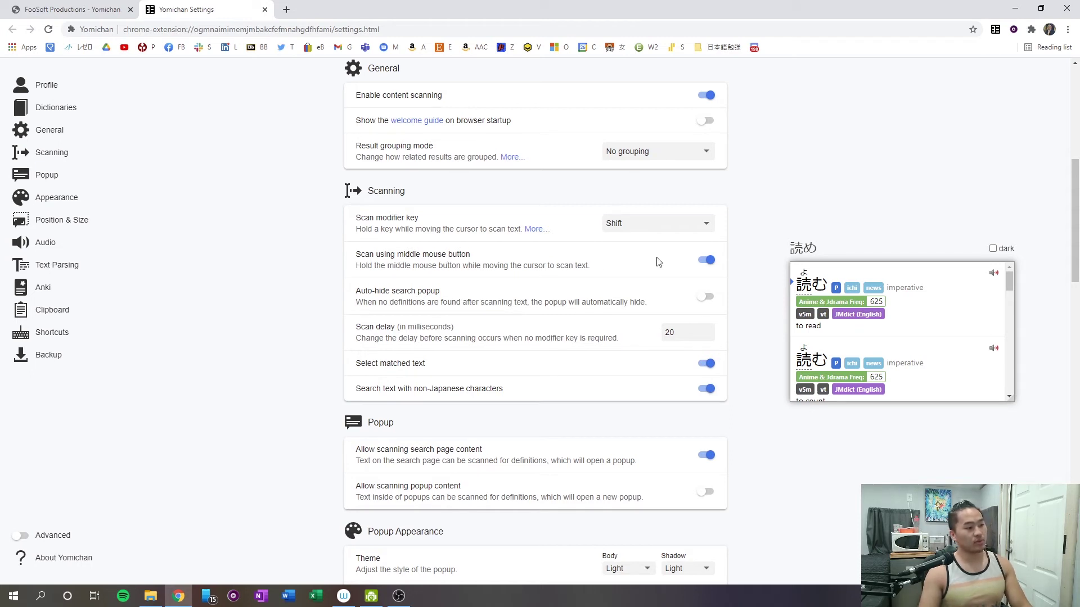
left_click(702, 226)
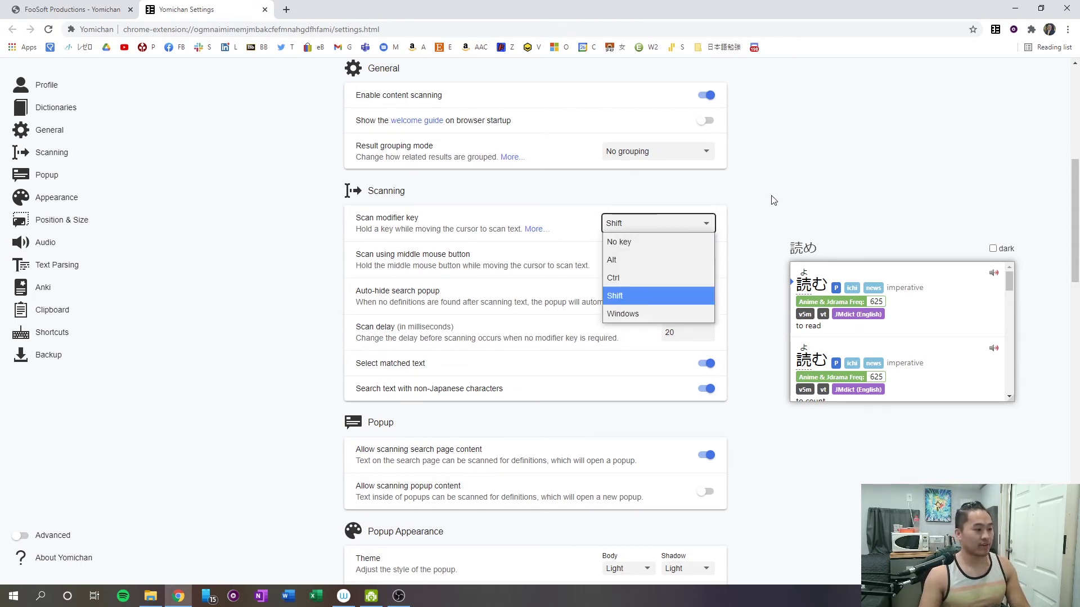
left_click(668, 300)
left_click(760, 233)
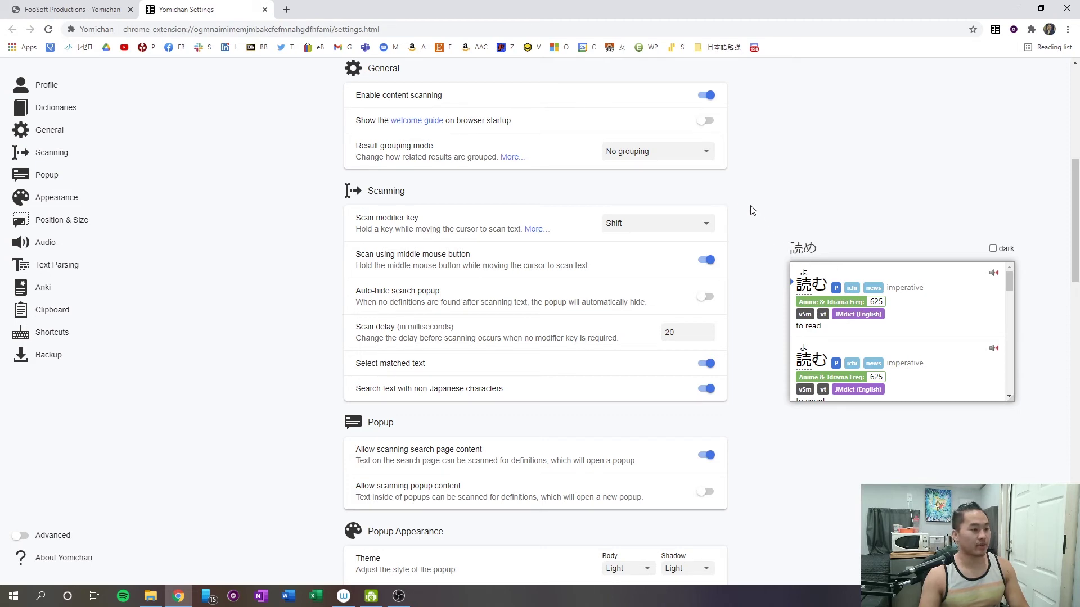
scroll(737, 194, "down", 2)
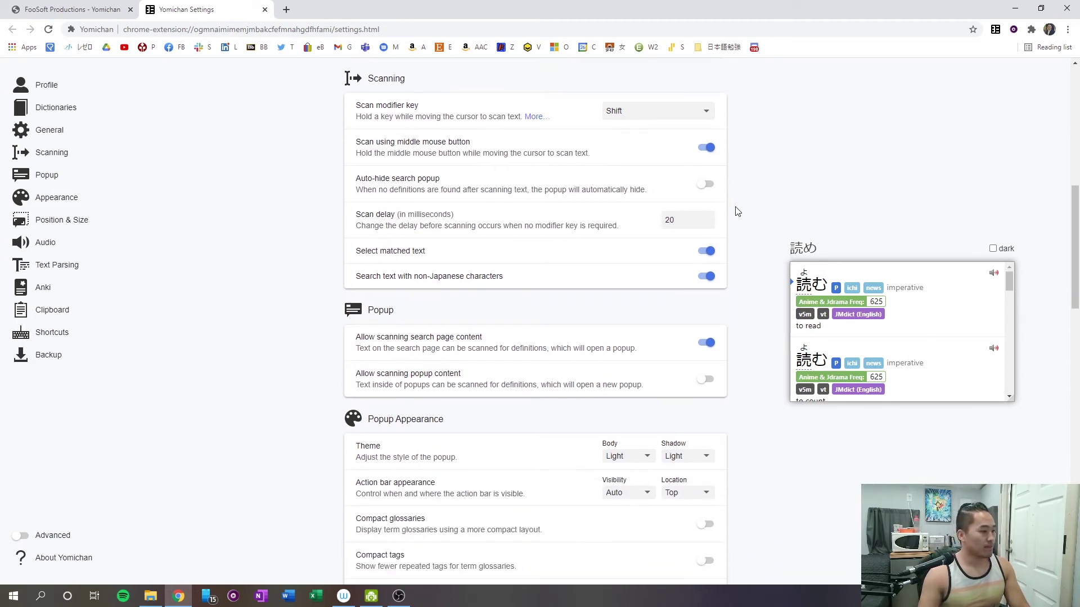
Step: Switch on 'Auto-play search result audio' in the Audio section
scroll(738, 211, "down", 2)
scroll(738, 220, "down", 4)
scroll(738, 222, "up", 2)
scroll(739, 222, "down", 6)
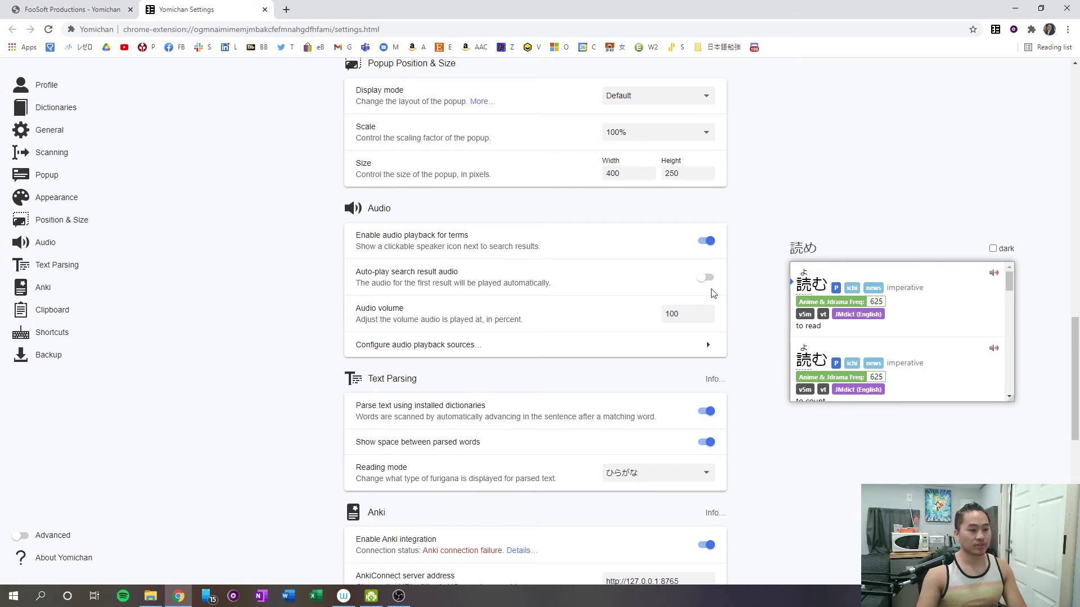
left_click(707, 279)
Step: Open the Re:Zero novel page in a new tab and test lookups of 突如 and 帰り, which auto-play audio
left_click(287, 9)
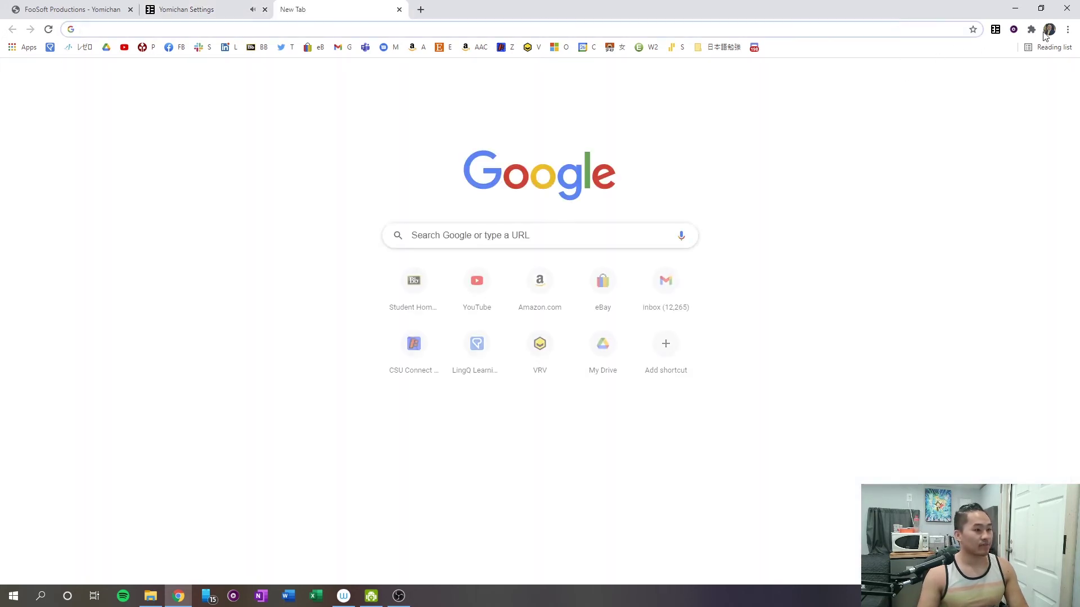
left_click(670, 32)
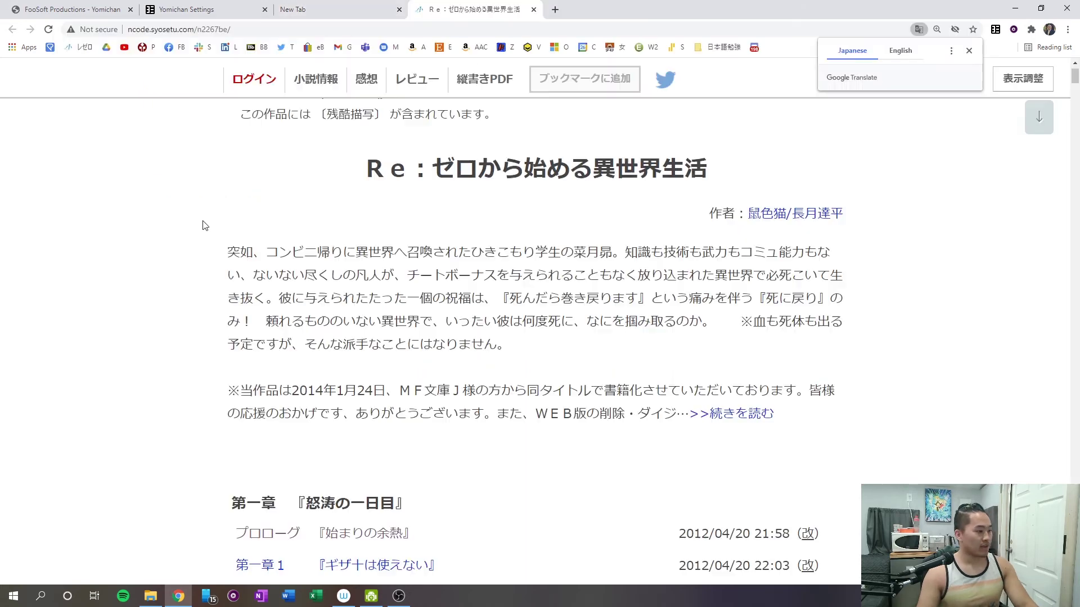
mouse_move(225, 248)
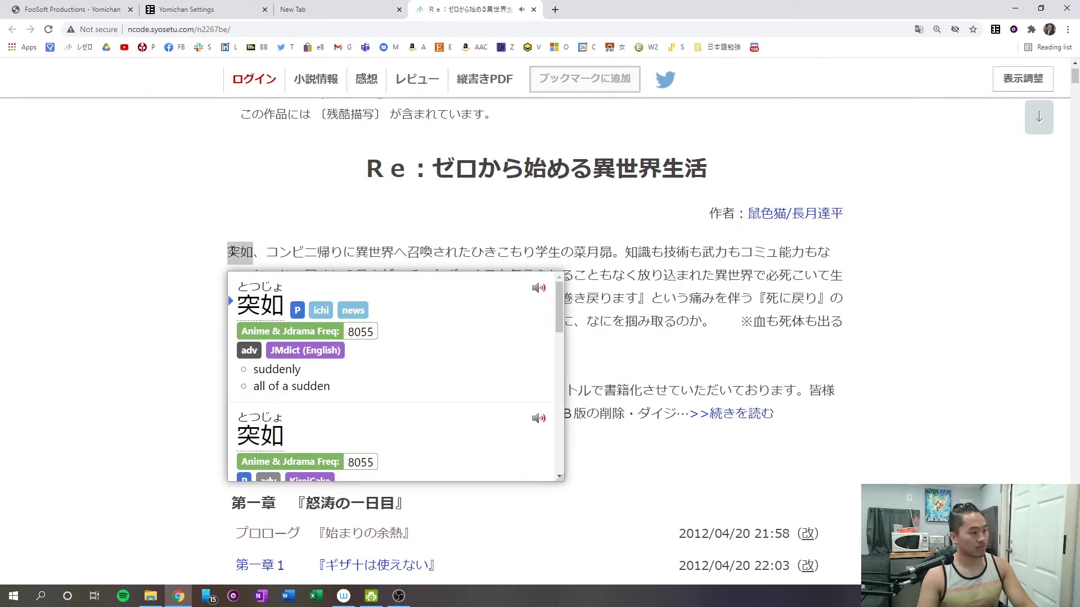
mouse_move(324, 248)
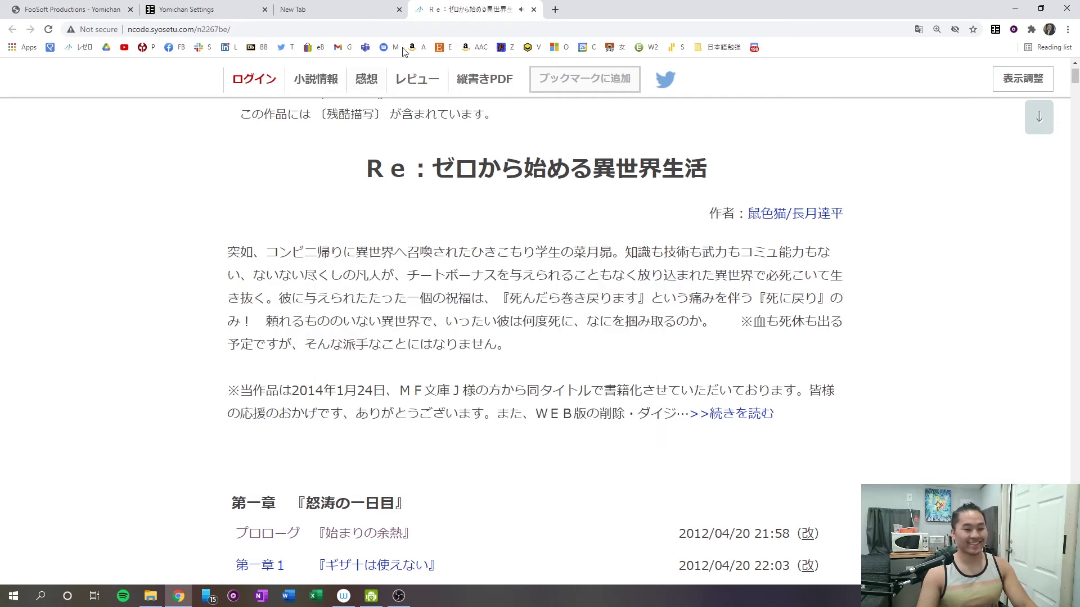
Step: Close the novel tab, turn off 'Auto-play search result audio', and return to the settings page top
left_click(535, 9)
left_click(225, 9)
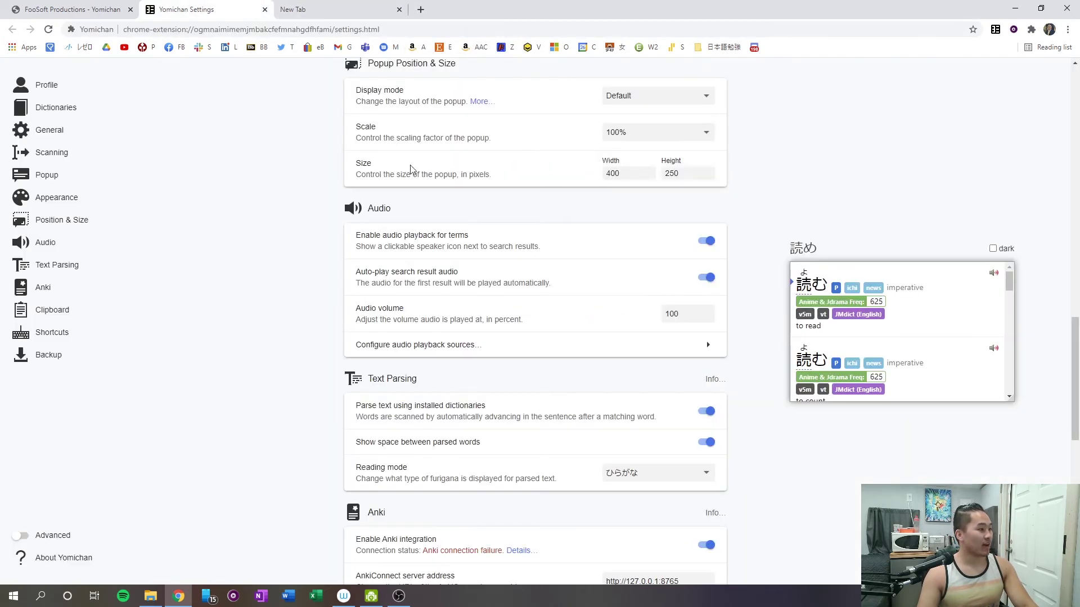
left_click(707, 278)
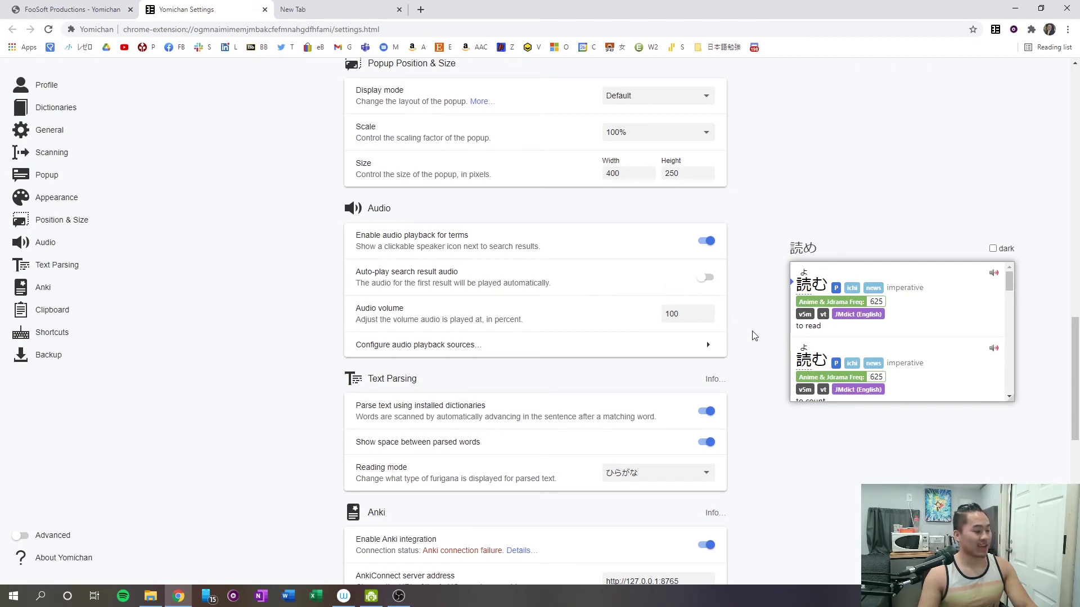
scroll(754, 335, "down", 5)
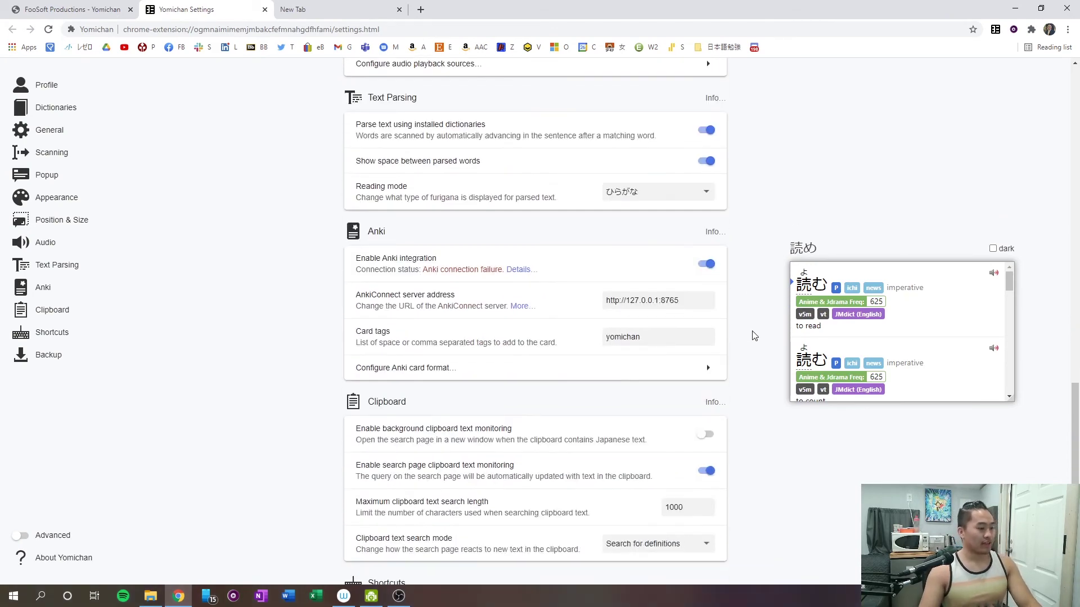
scroll(754, 336, "down", 5)
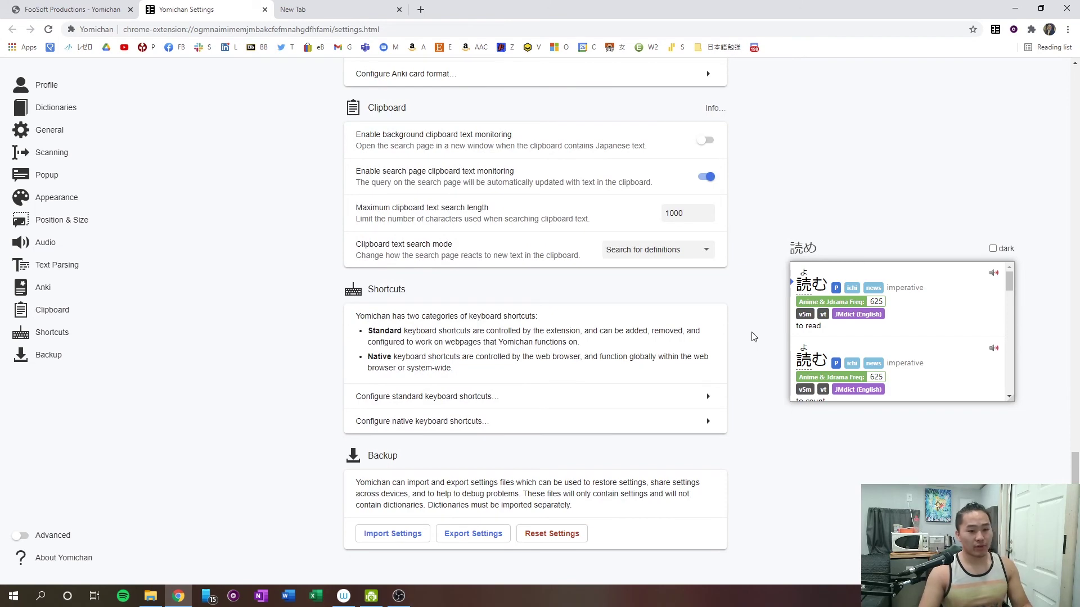
scroll(755, 337, "up", 10)
scroll(755, 336, "up", 6)
scroll(751, 337, "down", 4)
scroll(750, 336, "up", 2)
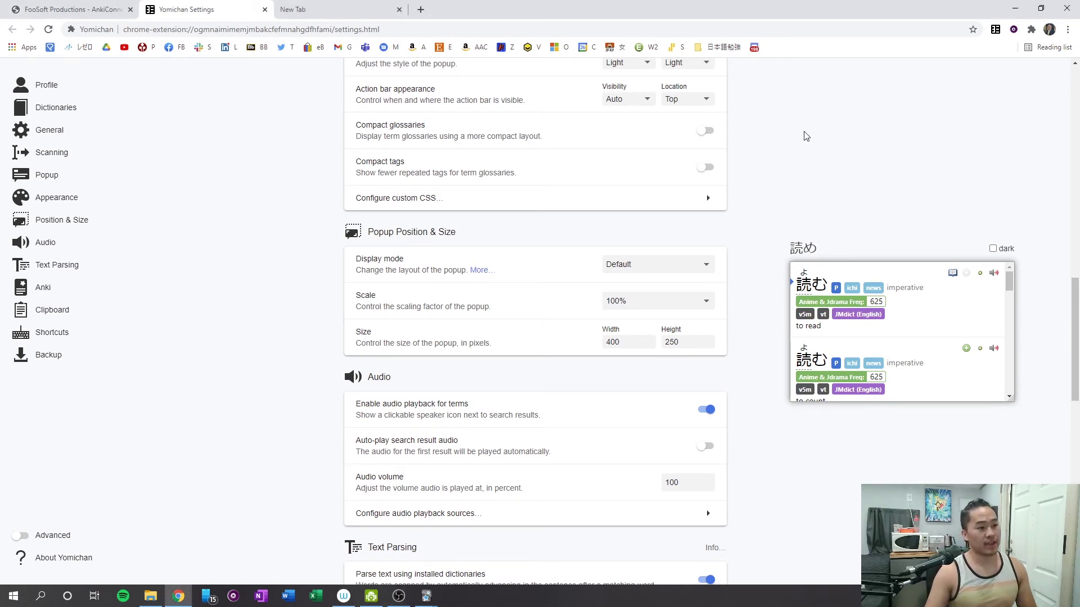
scroll(801, 135, "up", 20)
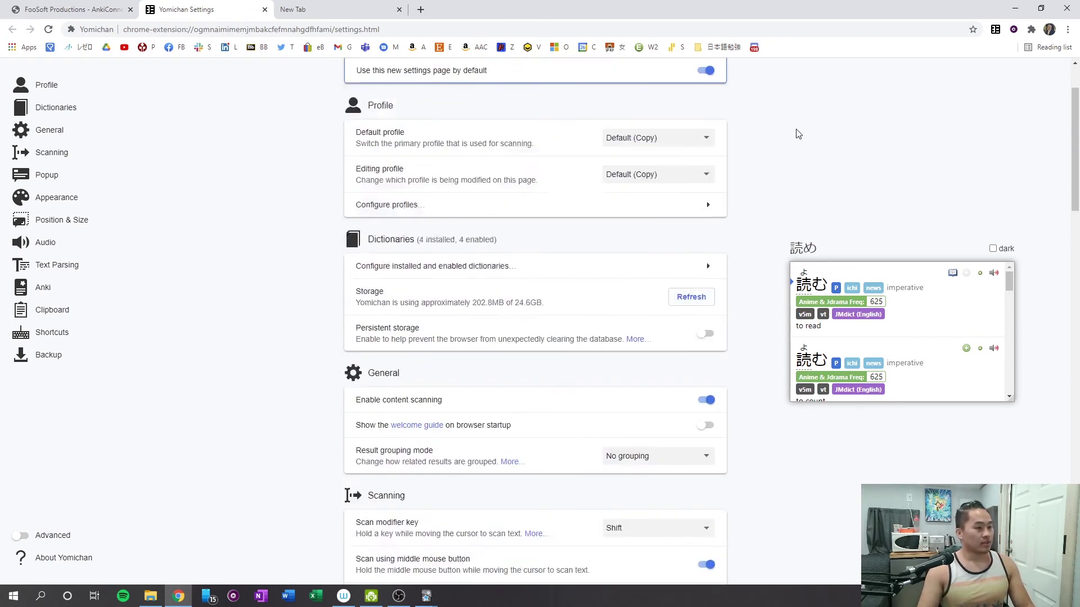
scroll(799, 134, "up", 1)
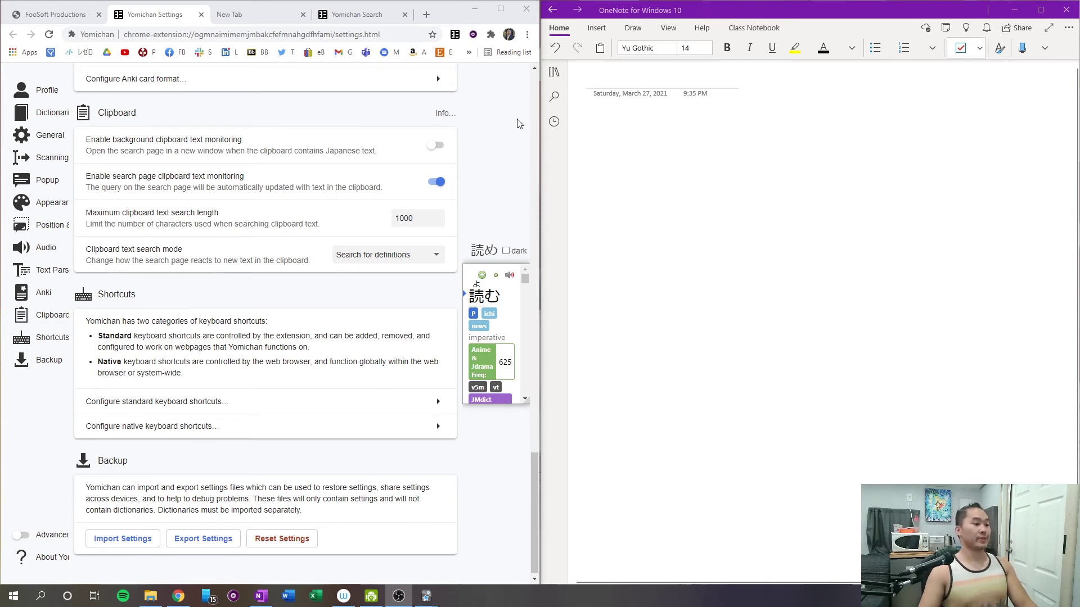
Step: Click into the blank OneNote page beside Chrome to start writing
left_click(668, 138)
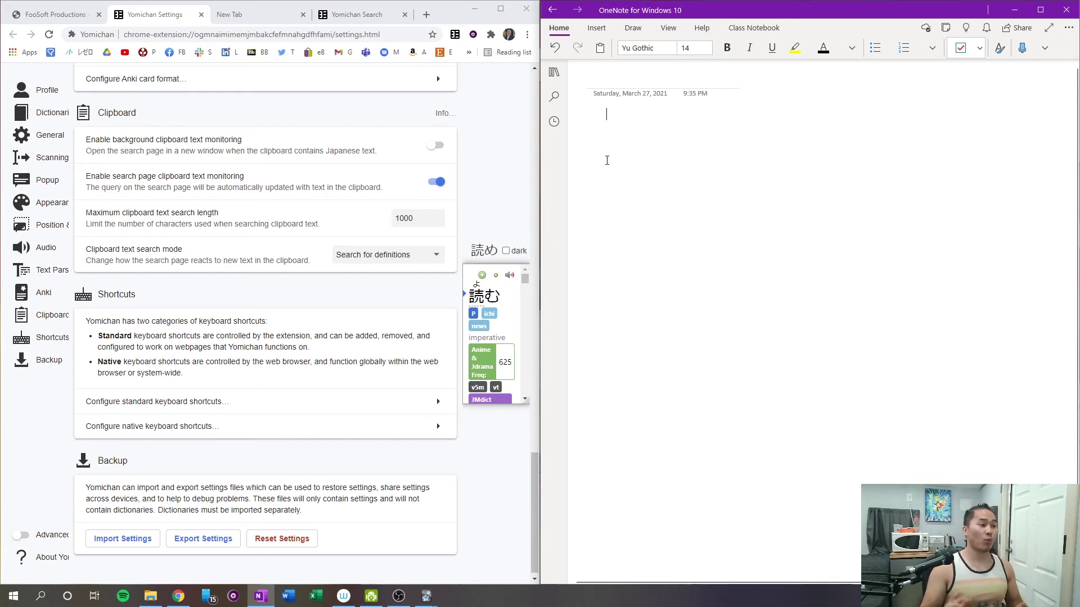
left_click(243, 15)
left_click(382, 14)
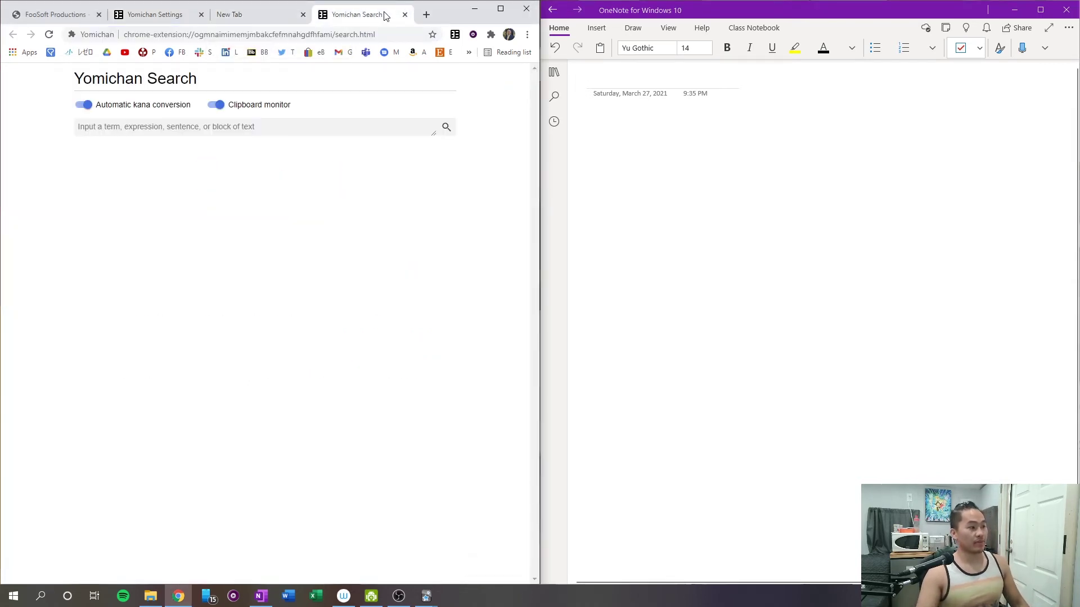
left_click(404, 14)
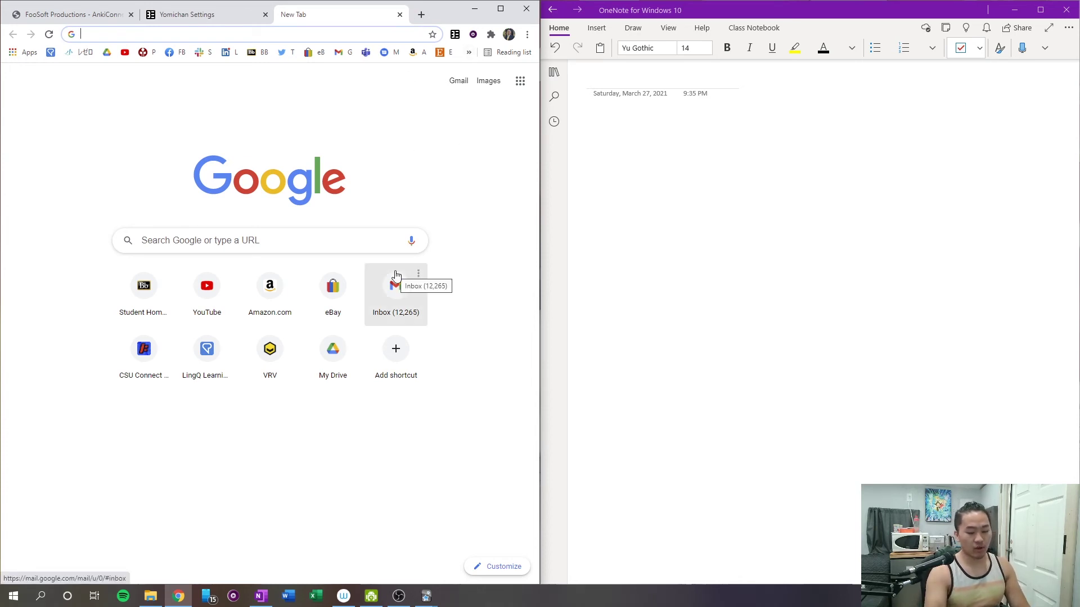
key("alt+Insert")
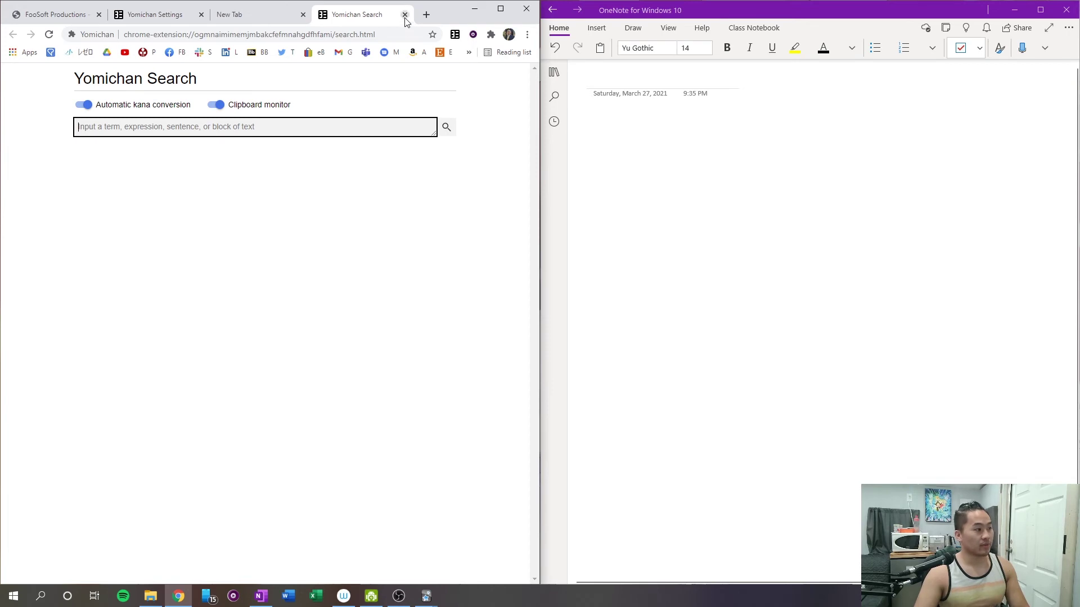
left_click(405, 15)
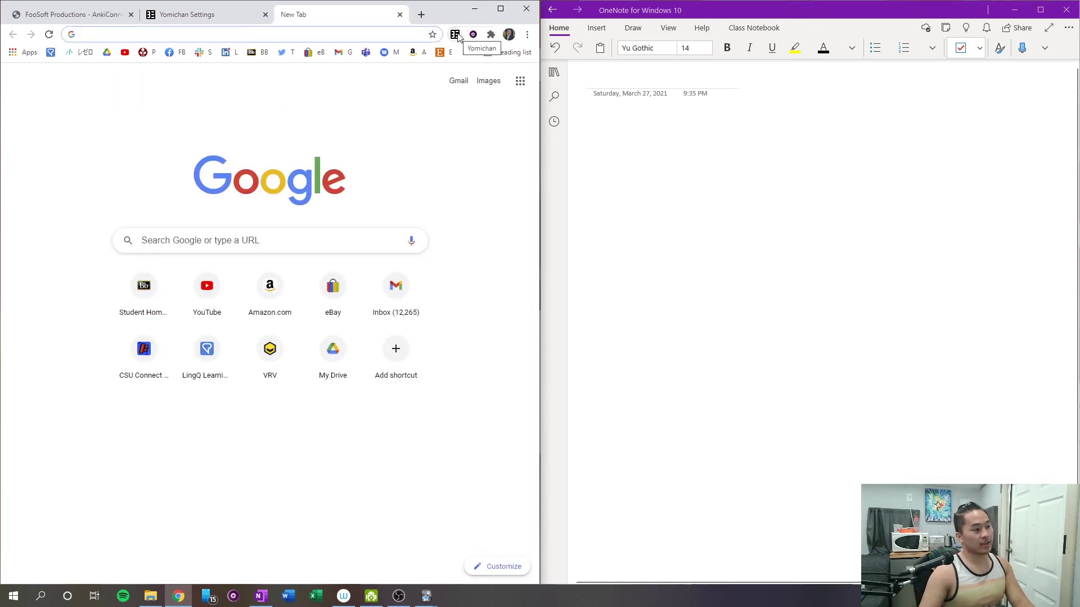
left_click(456, 35)
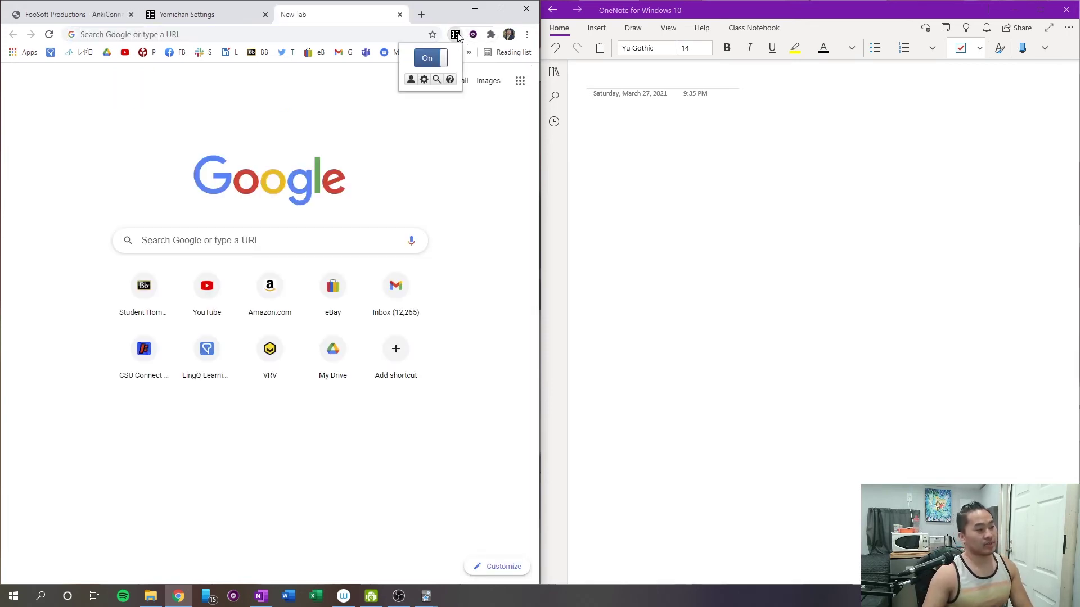
left_click(437, 80)
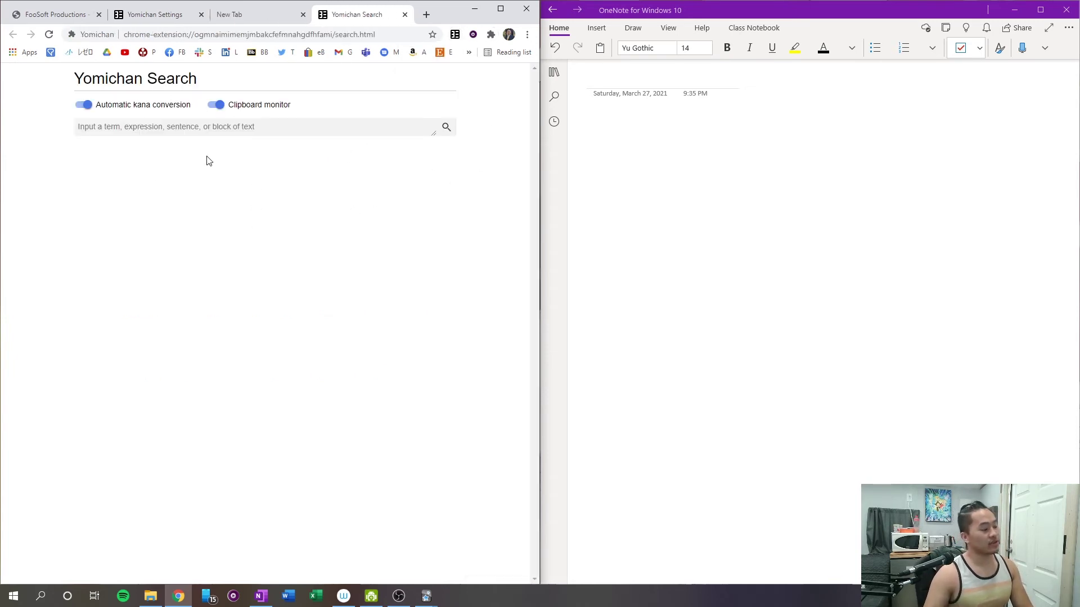
left_click(220, 107)
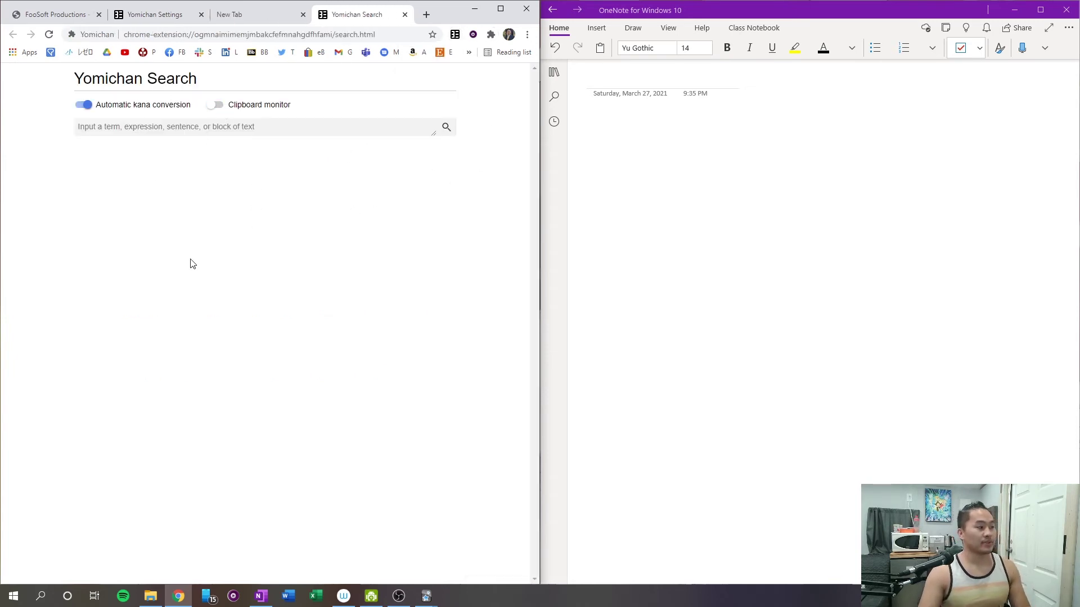
left_click(217, 110)
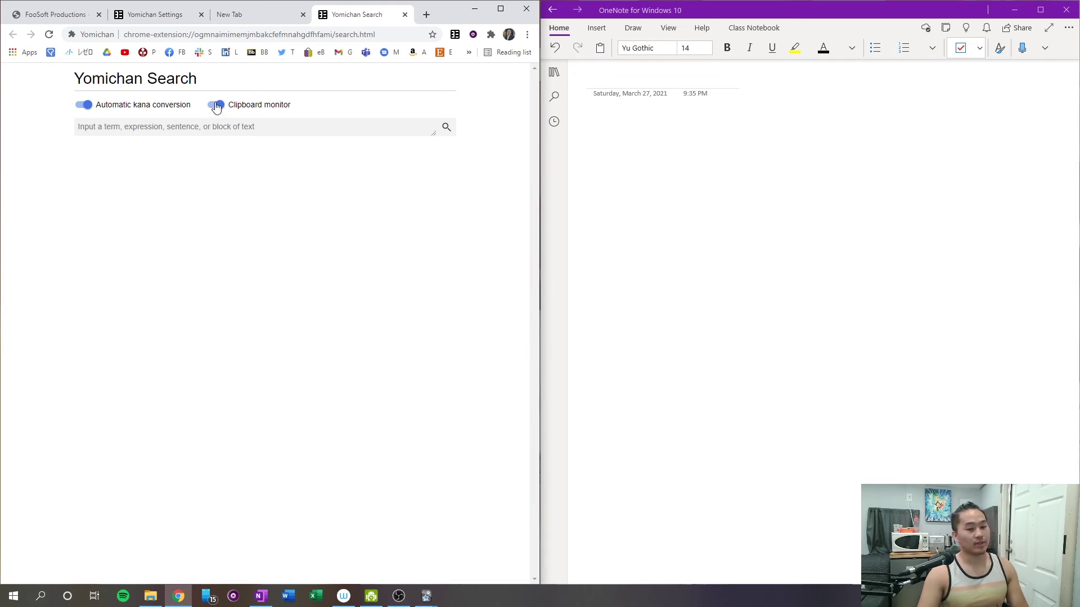
left_click(602, 115)
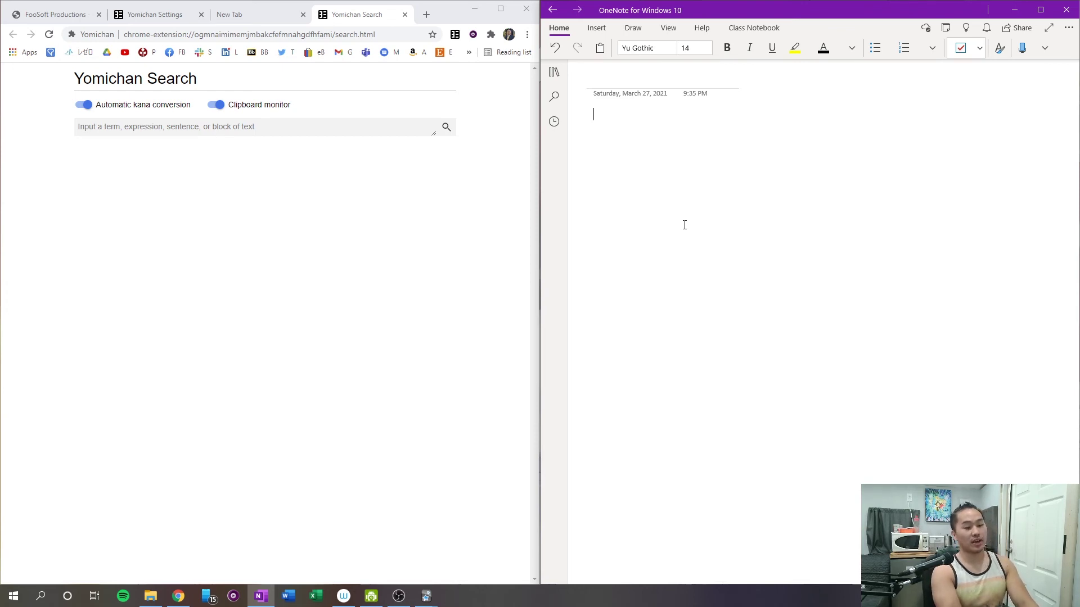
Step: Write 宿題 from 'shukudai', copy it, and view Yomichan Search's しゅくだい 'homework' result
type("shukudai")
key("space")
key("Return")
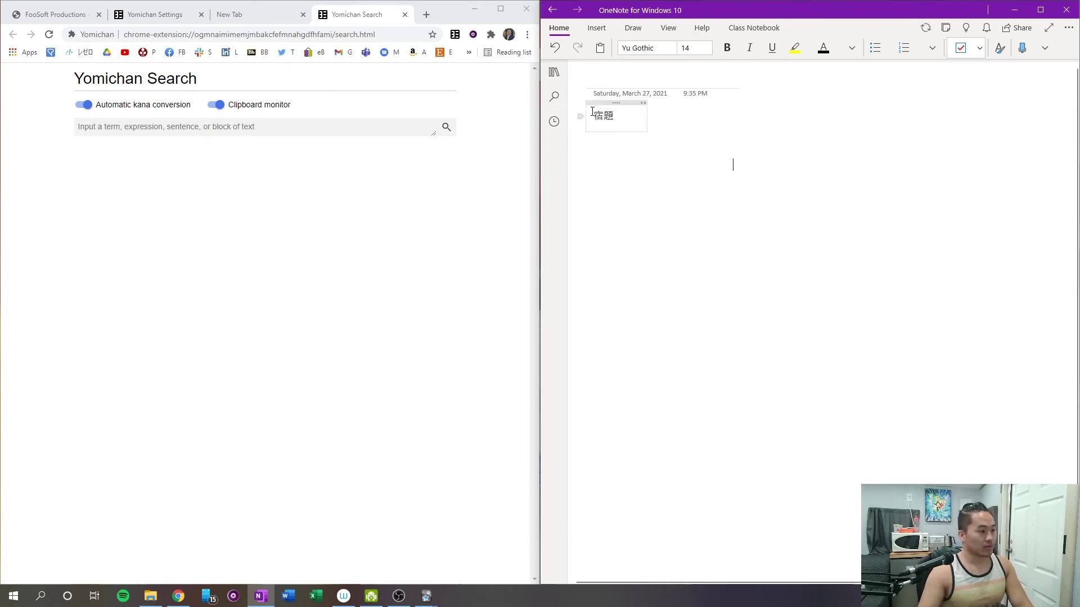
double_click(627, 116)
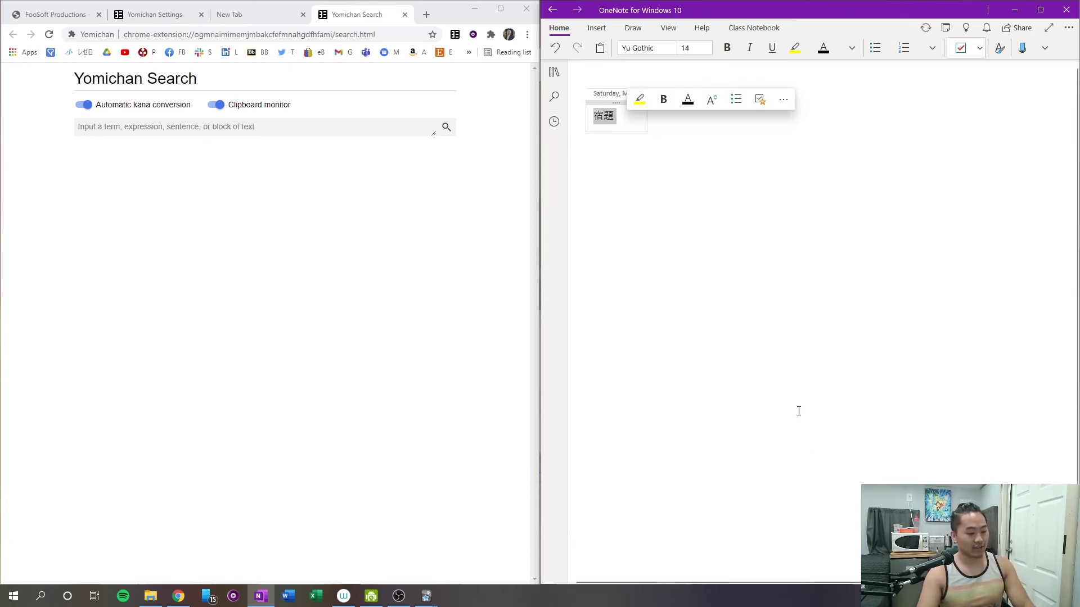
key("ctrl+c")
left_click(110, 192)
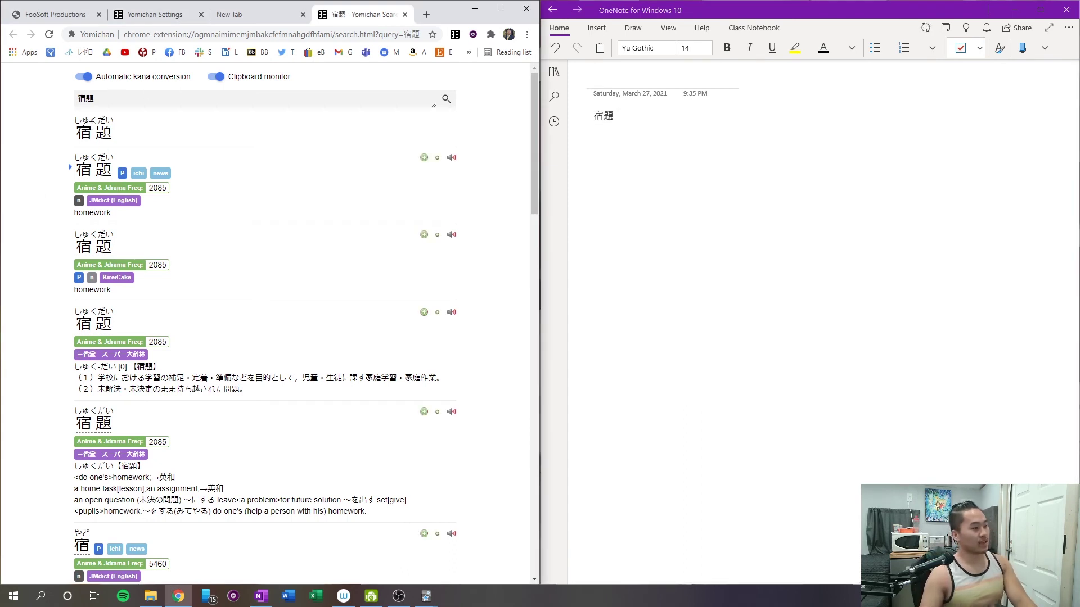
Step: Start a new line below 宿題 in OneNote, then return to the Chrome window
left_click(629, 120)
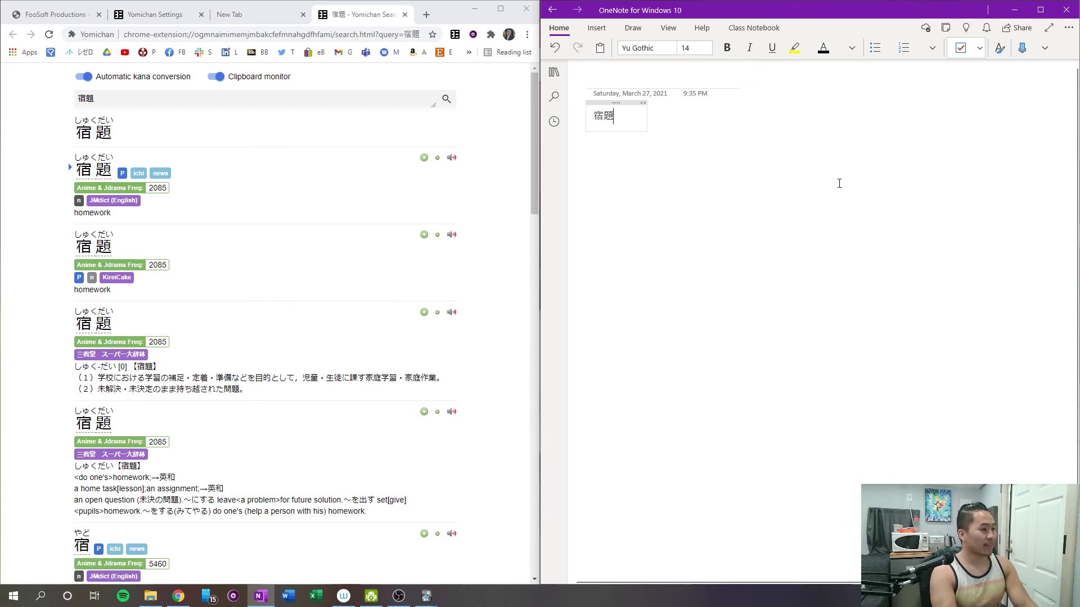
key("Return")
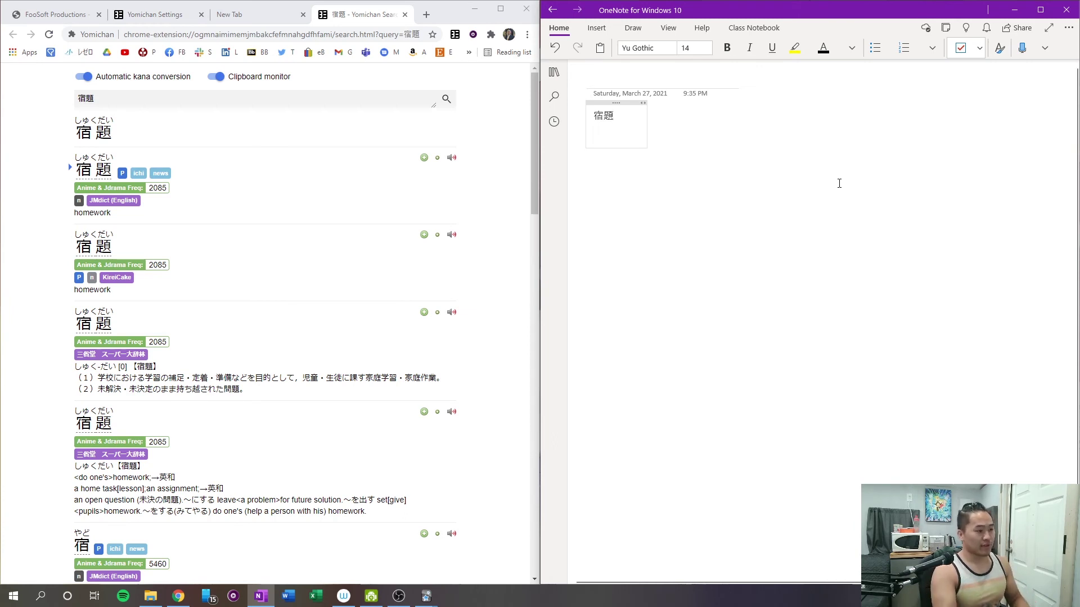
left_click(839, 183)
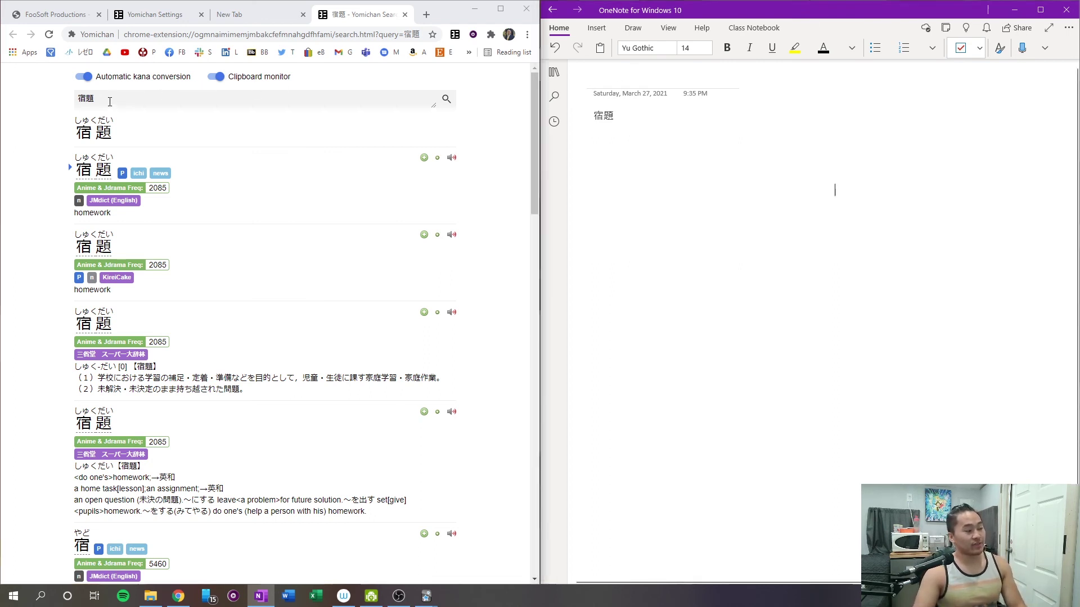
left_click(145, 101)
left_click(139, 115)
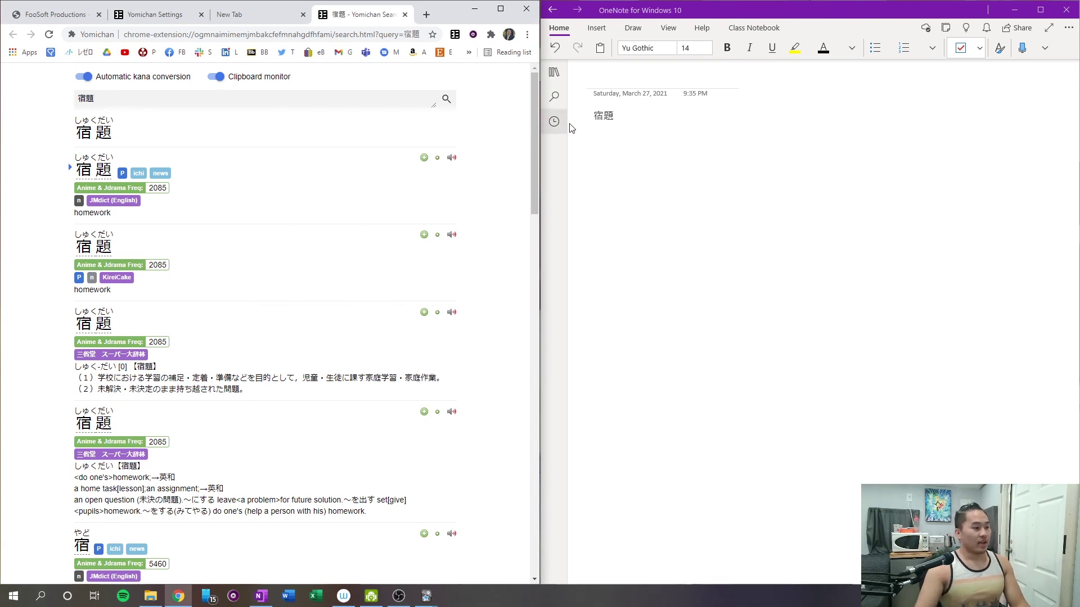